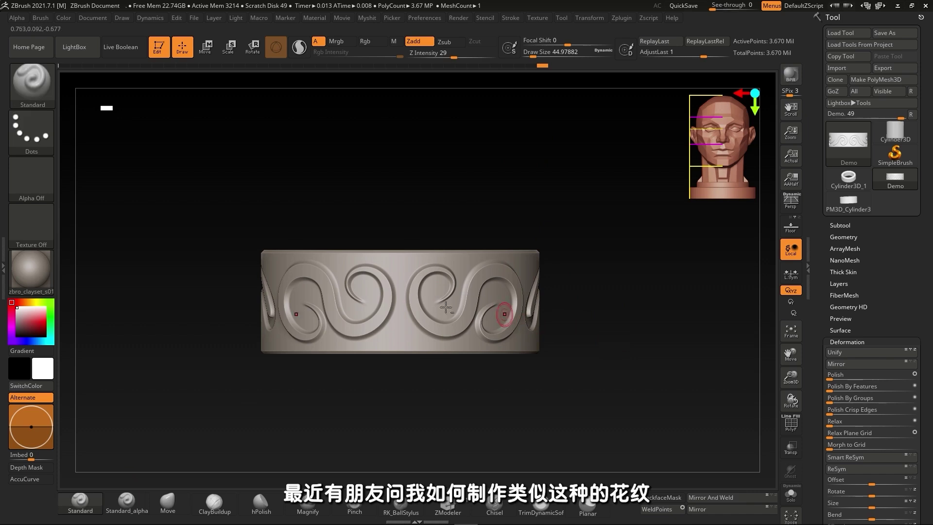
Examine the raised scroll ornament around the finished demo ring from several sides
ctrl+right_drag(447, 389, 435, 329)
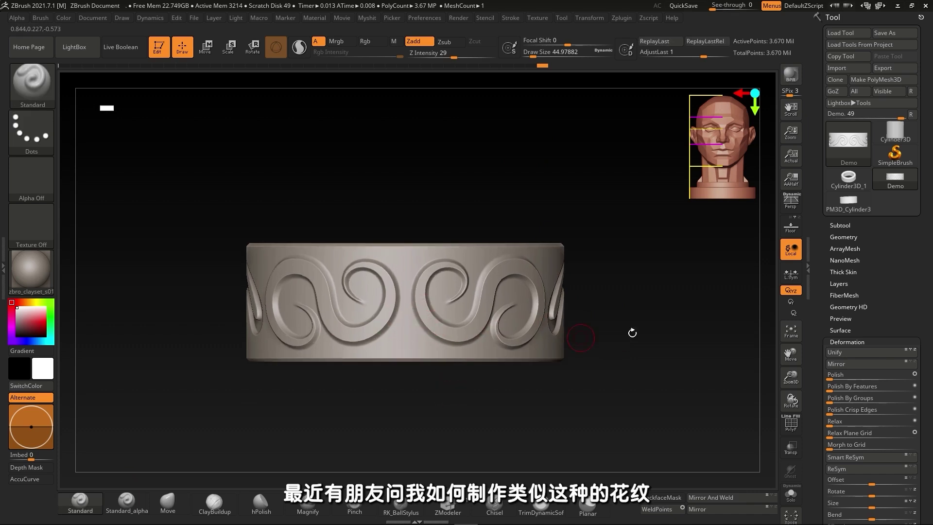
drag(632, 332, 498, 323)
mouse_move(565, 325)
mouse_down()
mouse_move(628, 312)
mouse_move(618, 313)
mouse_up()
right_drag(383, 312, 461, 307)
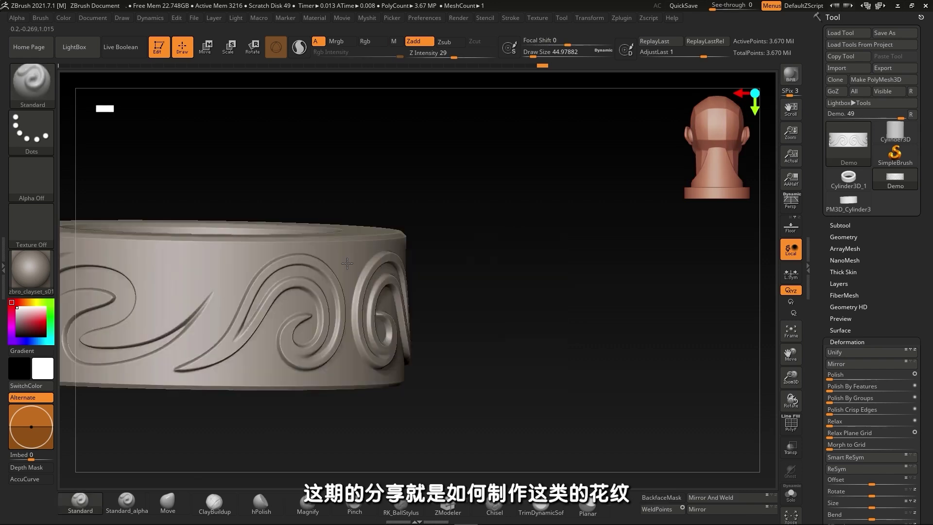
right_drag(347, 263, 381, 293)
mouse_move(382, 292)
shift+mouse_down()
mouse_move(409, 294)
mouse_move(389, 293)
shift+mouse_up()
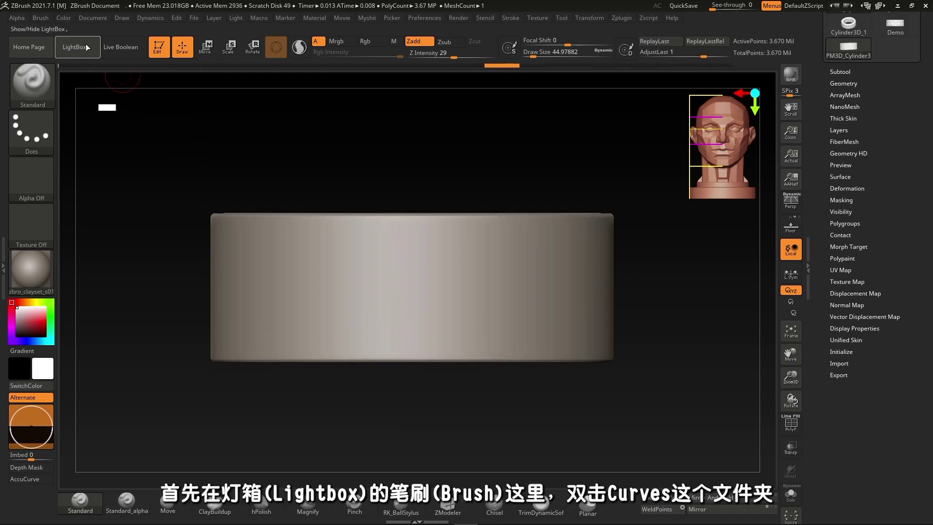
Load the CurveEditable brush from the Curves folder of the LightBox brush library
click(86, 47)
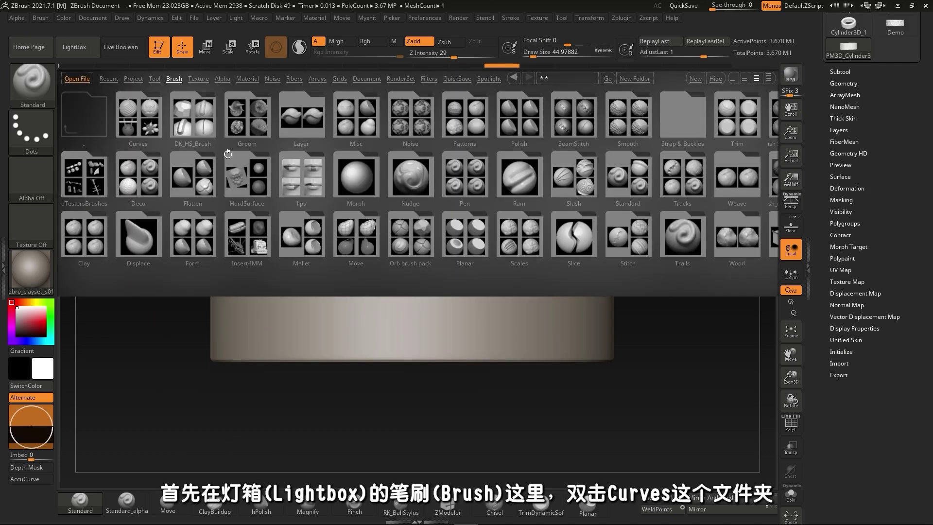
double_click(138, 117)
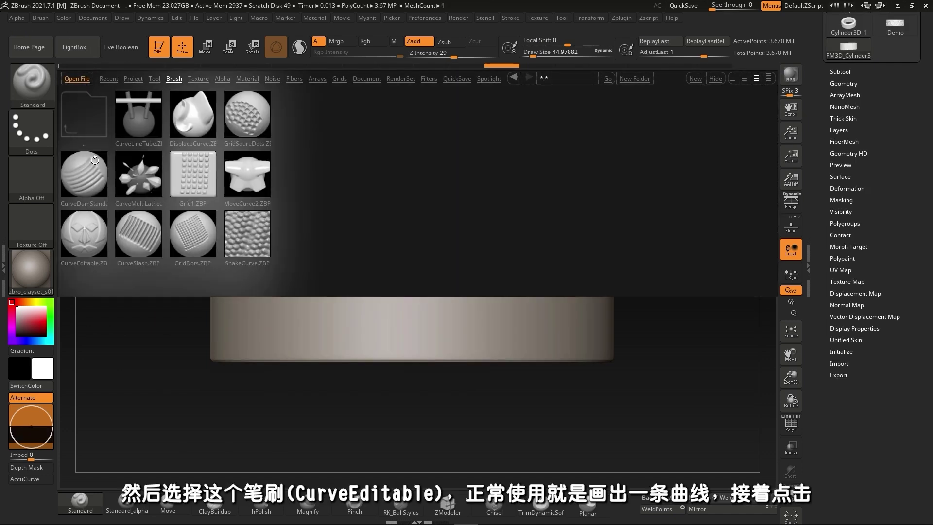
click(93, 227)
double_click(81, 232)
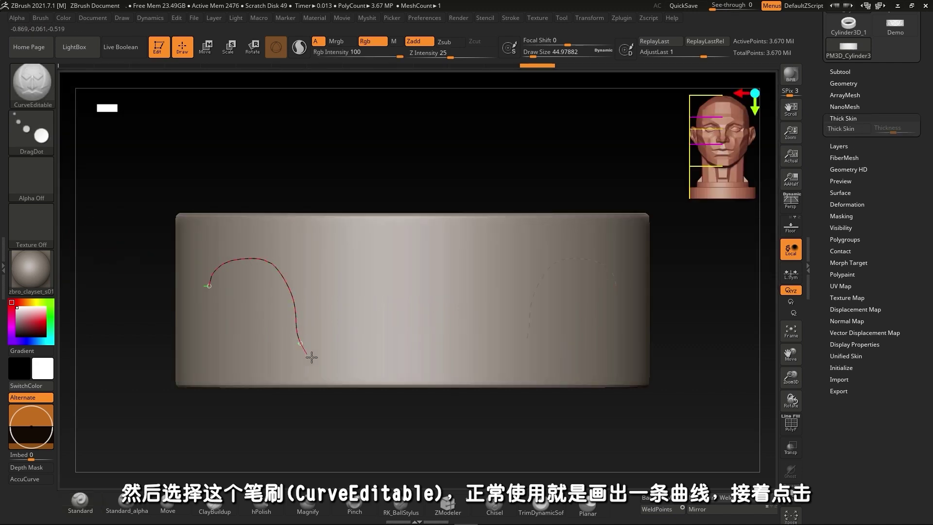
Draw a trial S-shaped curve on the ring's front and apply the brush along it, inspecting the resulting relief
drag(384, 292, 346, 258)
click(379, 279)
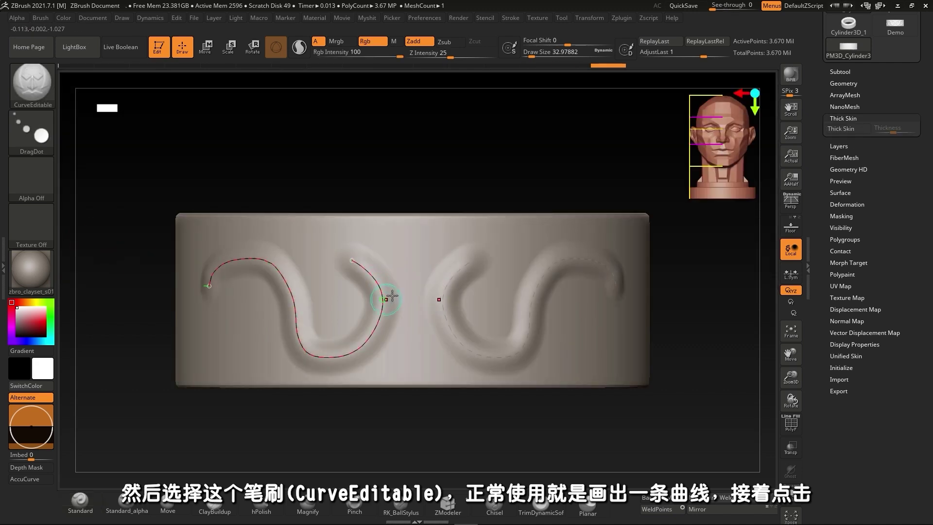
right_drag(389, 296, 311, 295)
drag(577, 281, 549, 274)
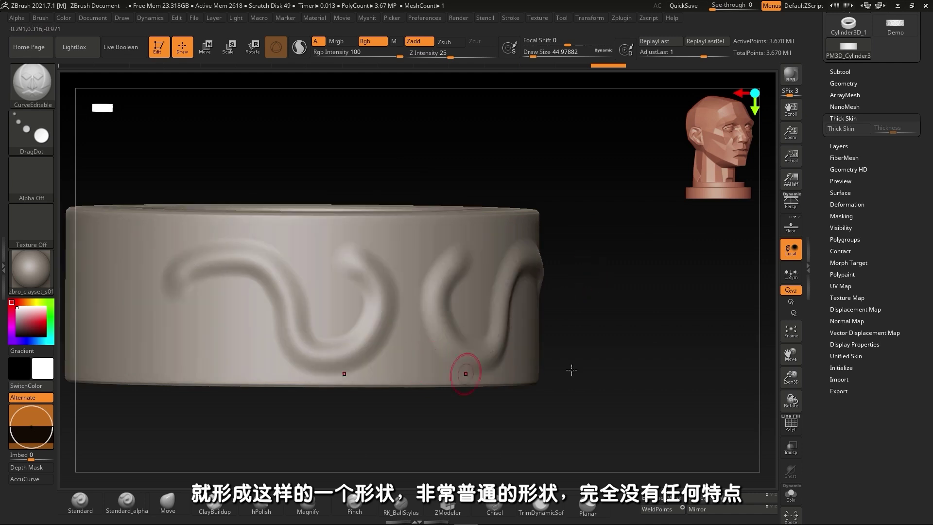
drag(572, 370, 544, 365)
shift+drag(340, 396, 479, 373)
Undo the trial relief and its curve on the ring
key(ctrl+z)
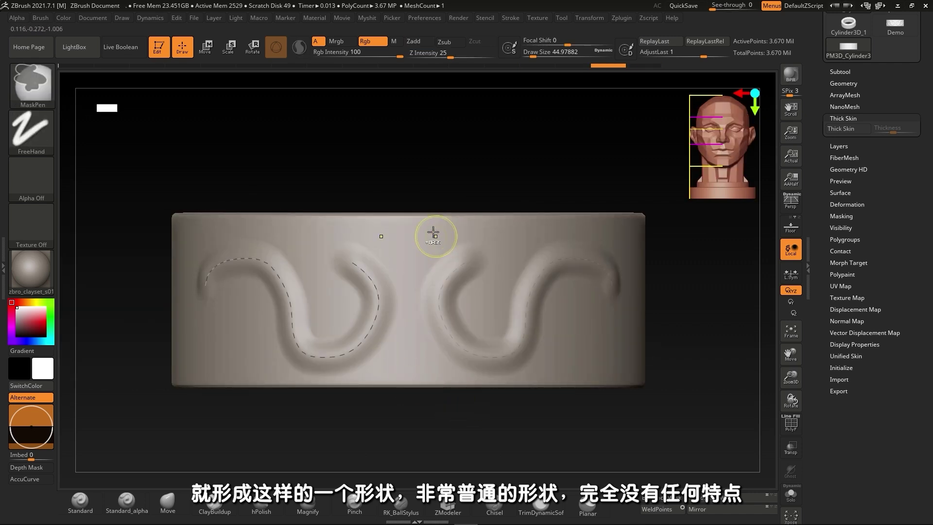
key(ctrl+z)
alt+drag(356, 172, 366, 176)
key(ctrl+z)
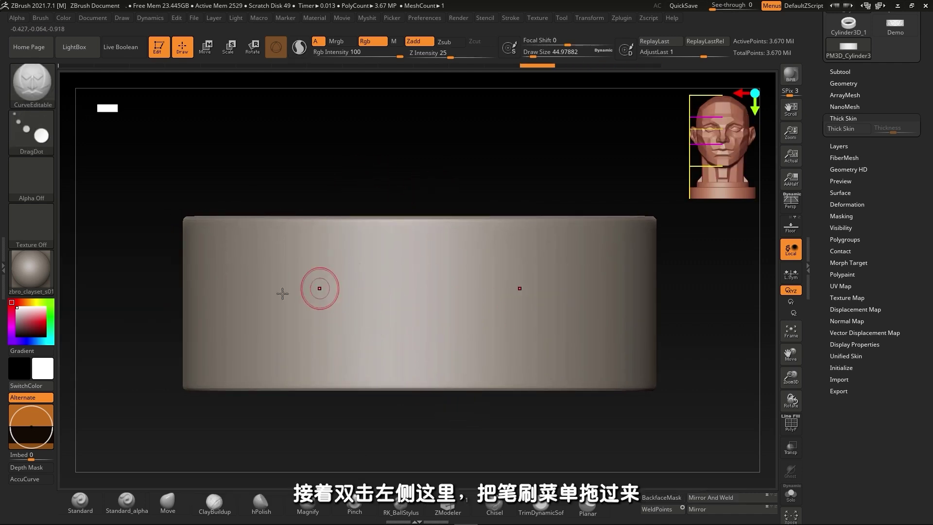
Open the left tray and dock the Stroke palette in it
double_click(3, 266)
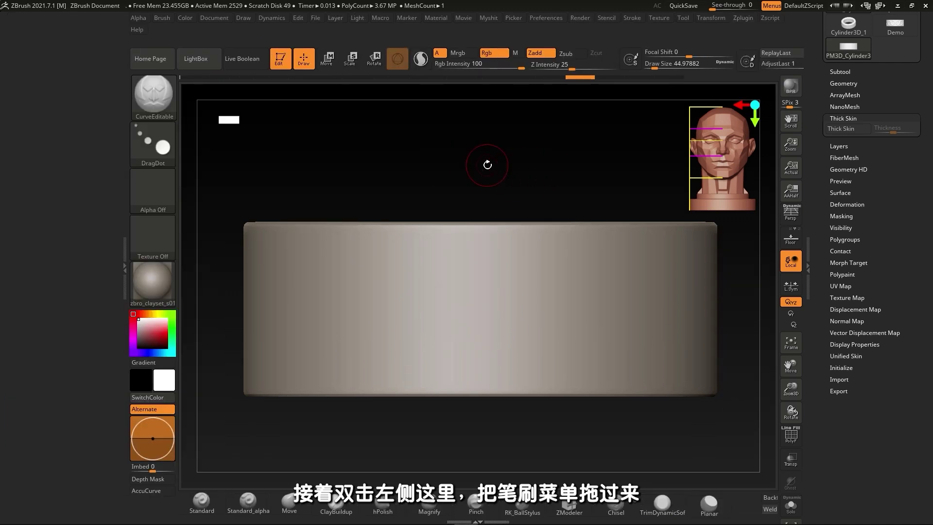
click(631, 18)
mouse_move(635, 23)
mouse_down()
mouse_move(34, 83)
mouse_move(70, 112)
mouse_up()
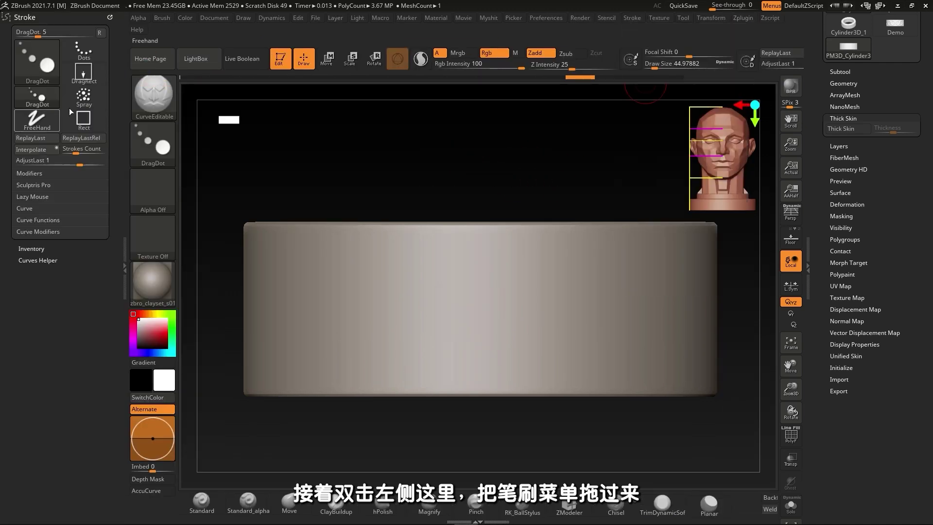
Expand the Lazy Mouse, Curve, Curve Functions and Curve Modifiers sections together in the Stroke palette
key(shift)
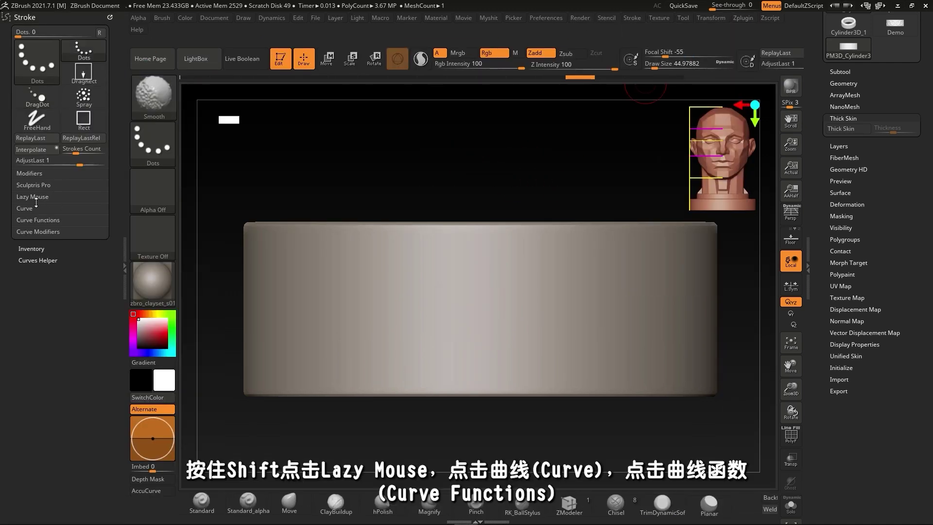
shift+click(33, 197)
click(26, 279)
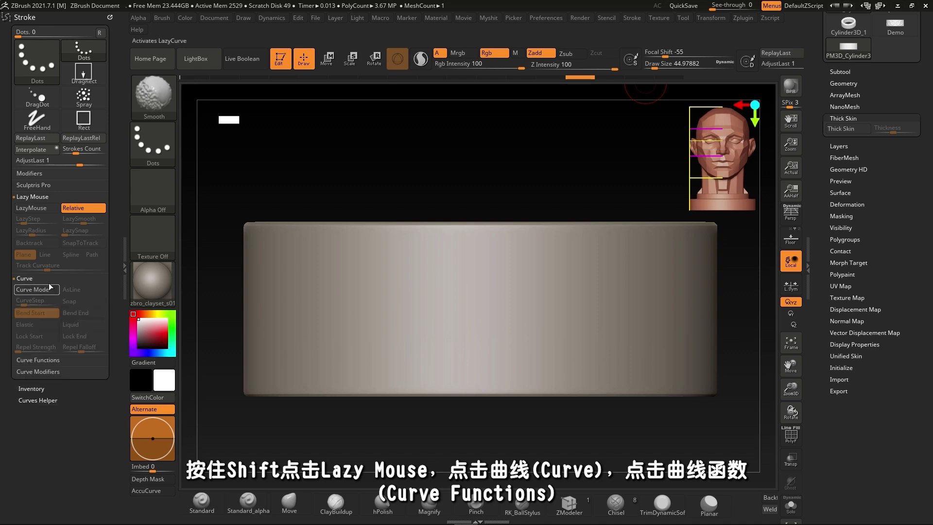
click(35, 360)
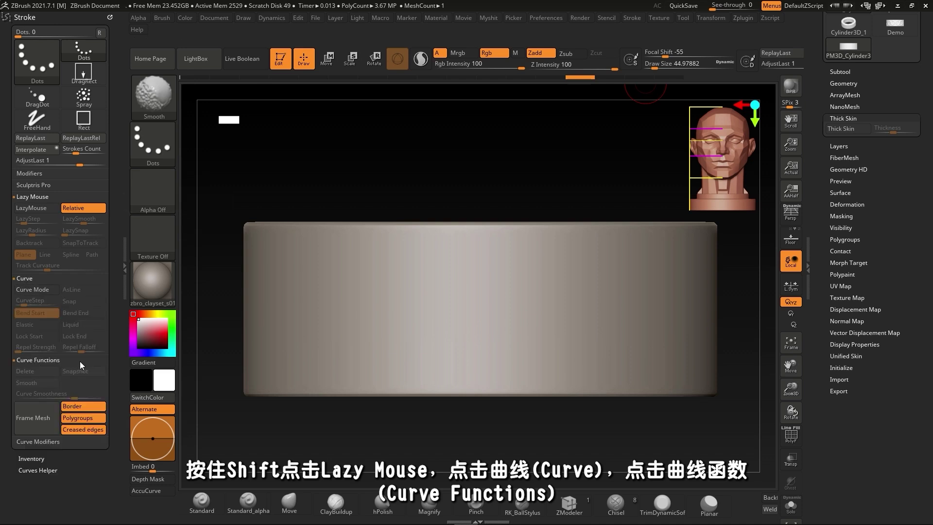
click(43, 442)
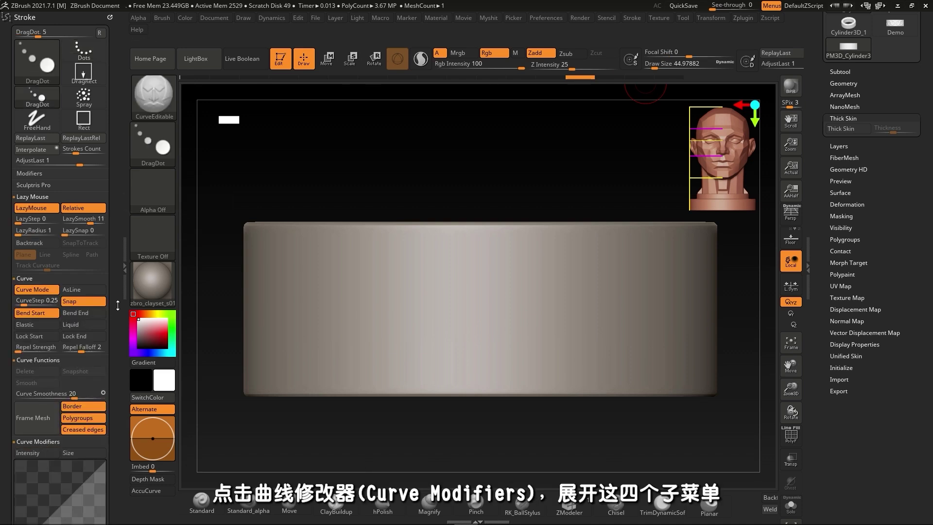
Set the Lazy Mouse LazyRadius to 30
drag(117, 305, 118, 203)
click(19, 129)
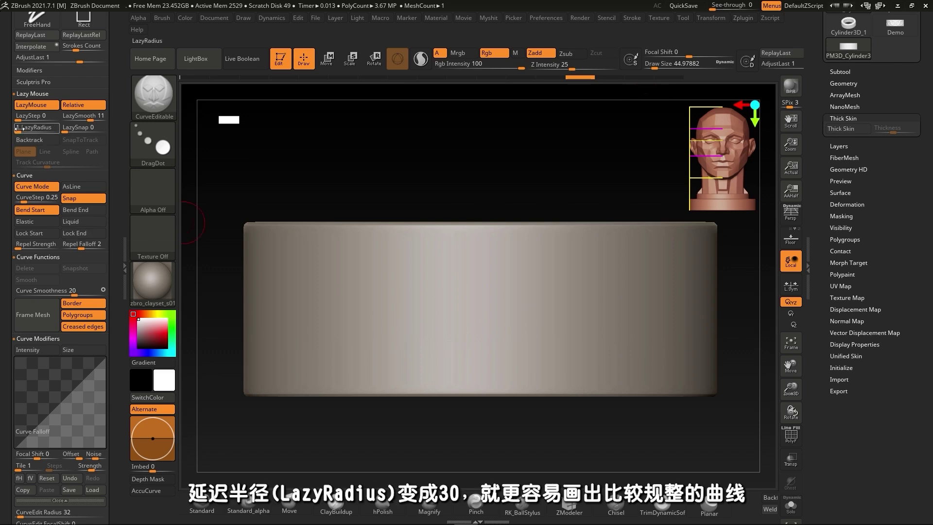
drag(34, 132, 30, 132)
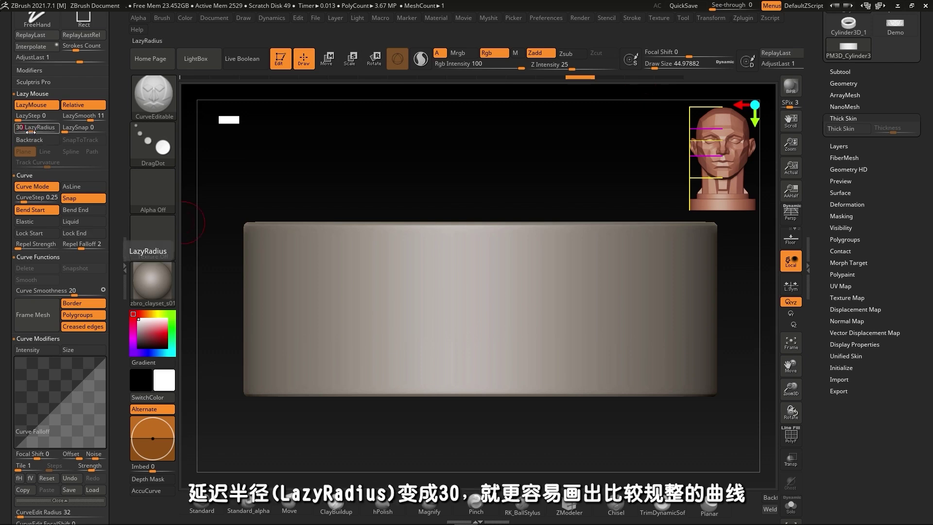
Draw a trial S-shaped curve on the ring with the new LazyRadius, and undo it
drag(283, 331, 298, 288)
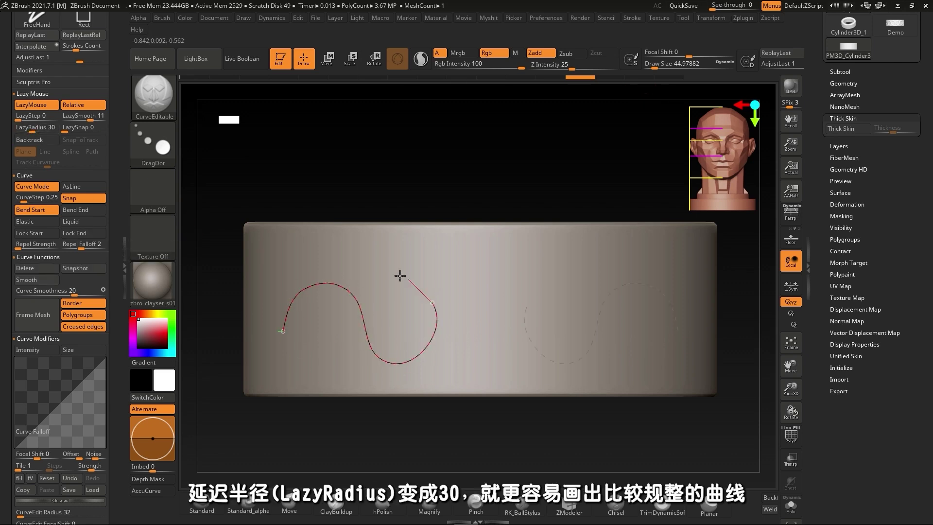
drag(400, 275, 376, 327)
key(ctrl+z)
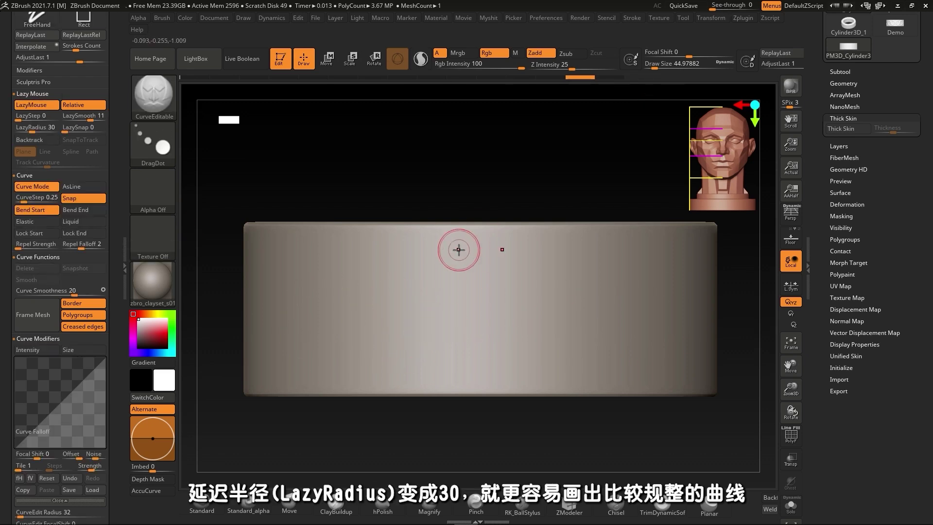
Set the CurveStep to 0.1
click(42, 197)
key(Return)
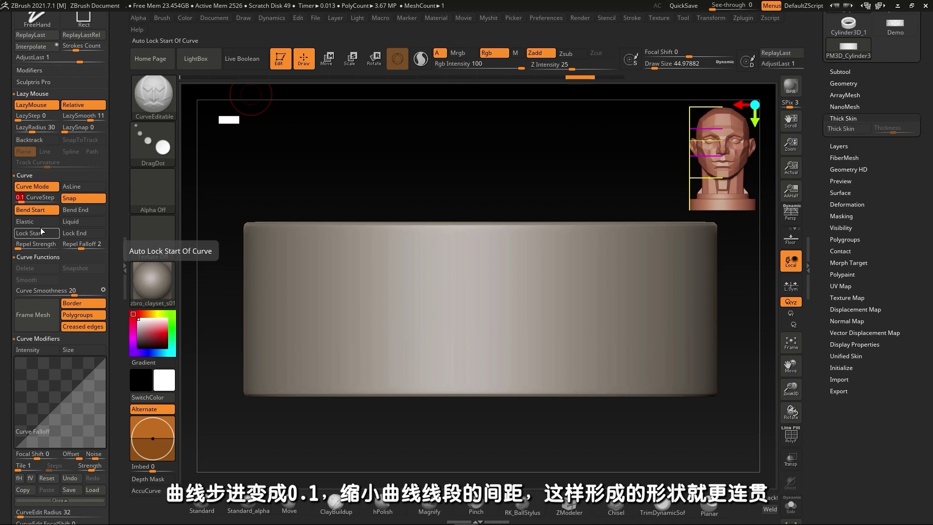
Shape the Curve Falloff into a rounded bell with a central peak and low ends, and enable the Intensity and Size modifiers
drag(114, 402, 113, 349)
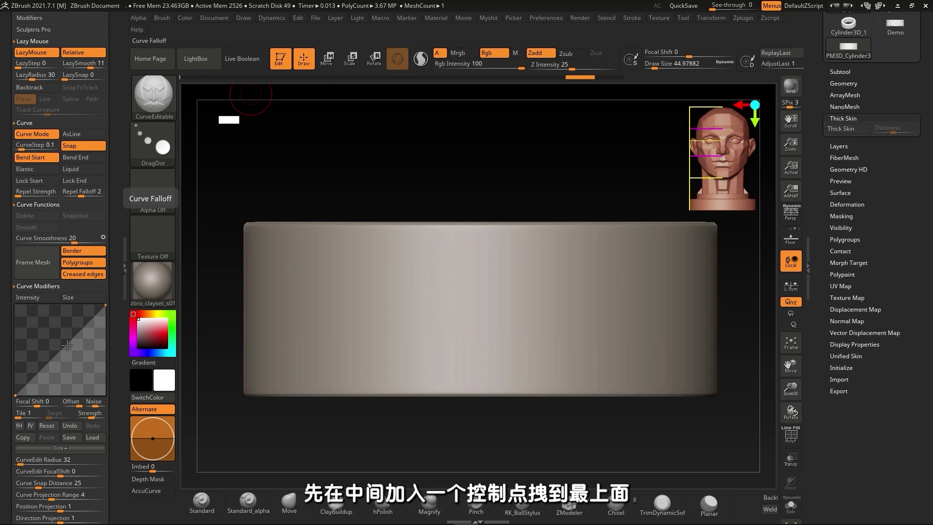
drag(64, 348, 97, 389)
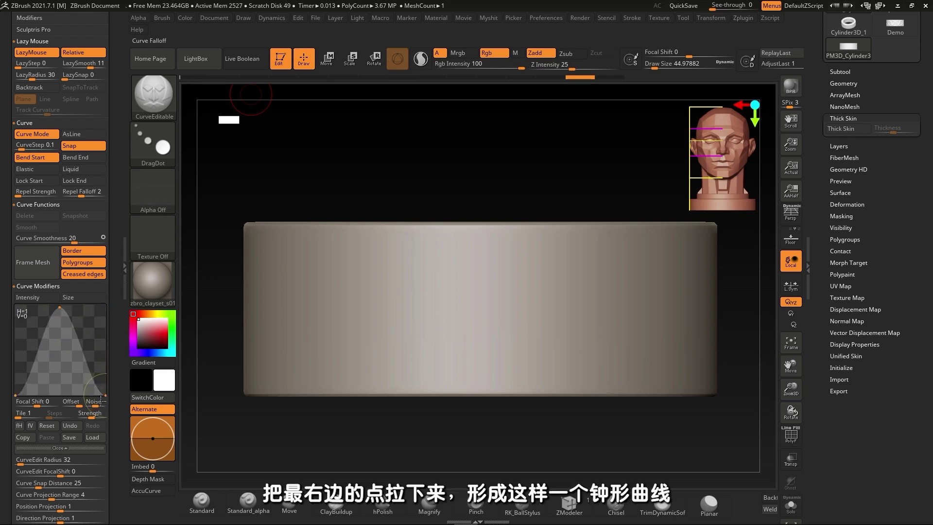
click(28, 378)
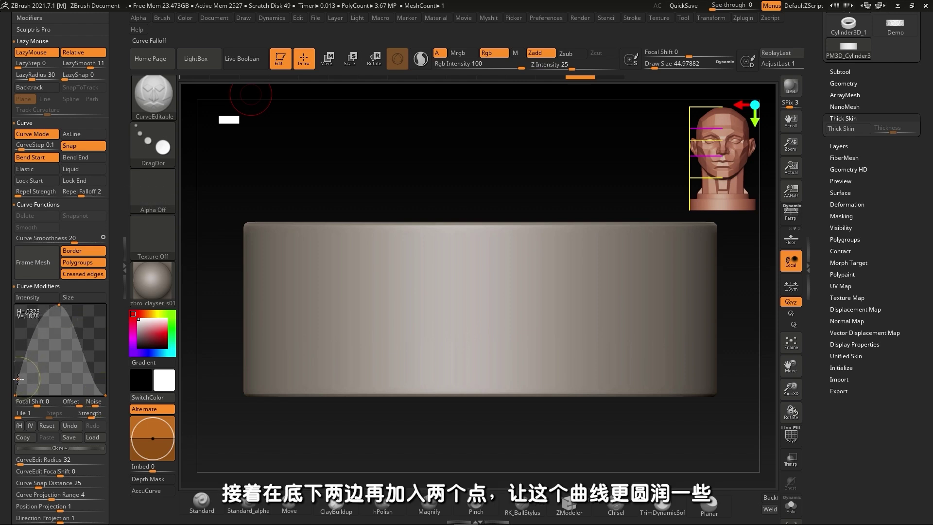
click(101, 377)
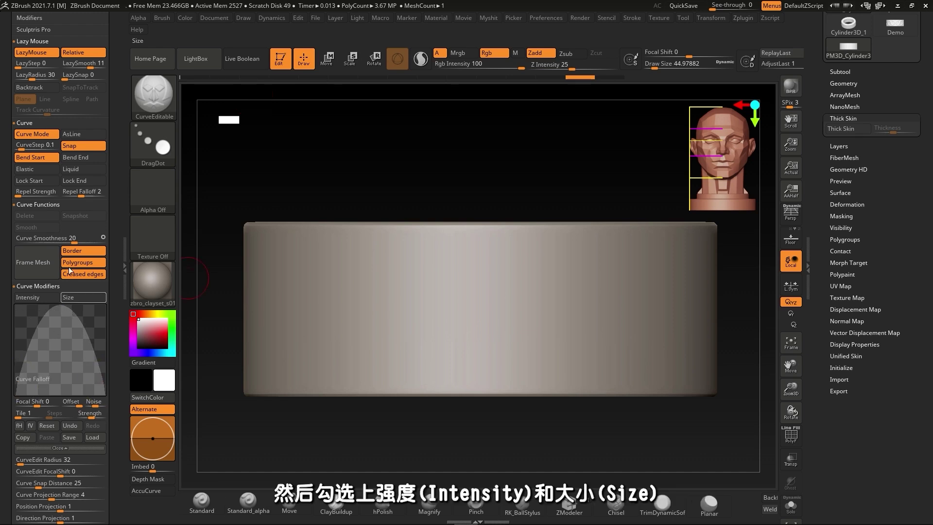
click(35, 297)
click(81, 297)
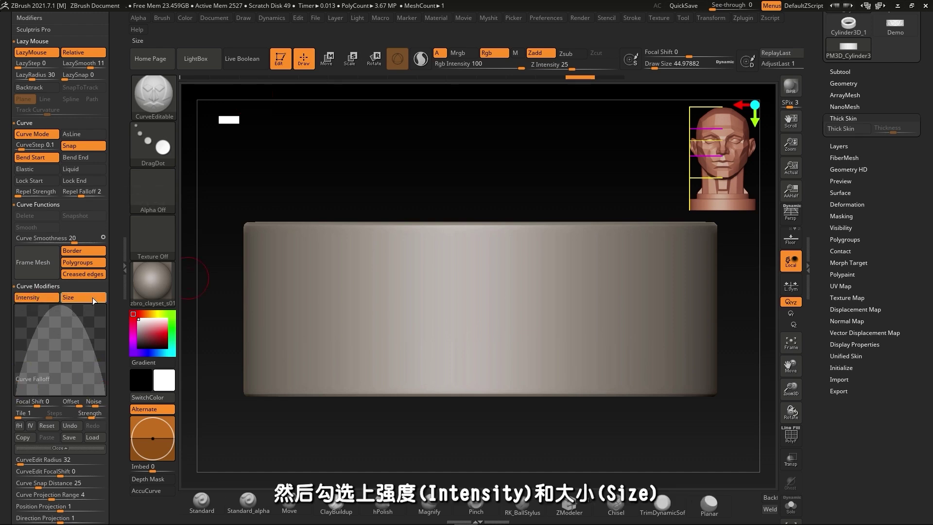
Draw an S-shaped curve ending in an inward spiral on the ring's front and smooth it
drag(290, 321, 340, 265)
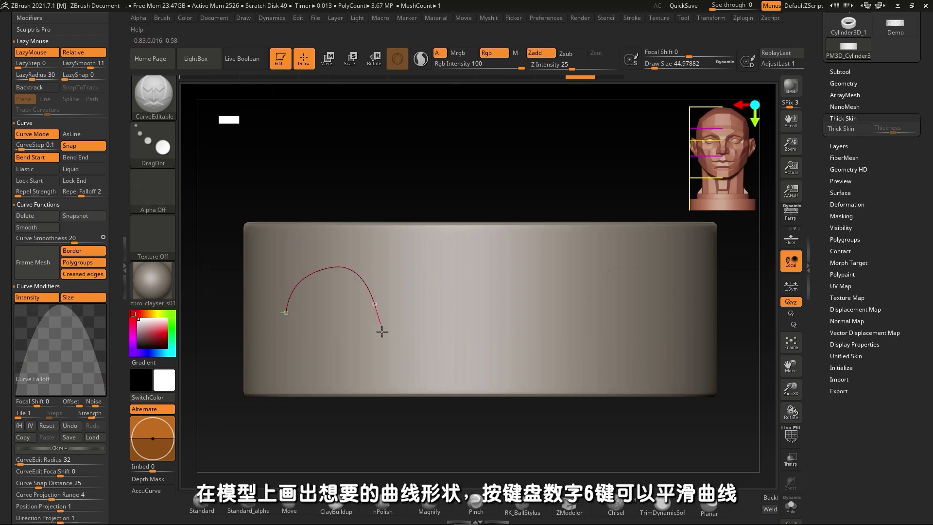
drag(409, 310, 434, 336)
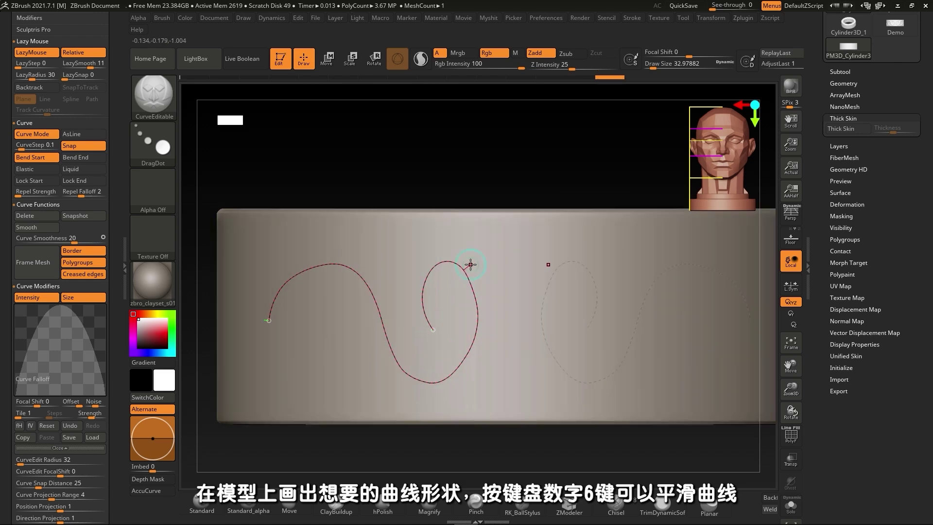
key(bracketright)
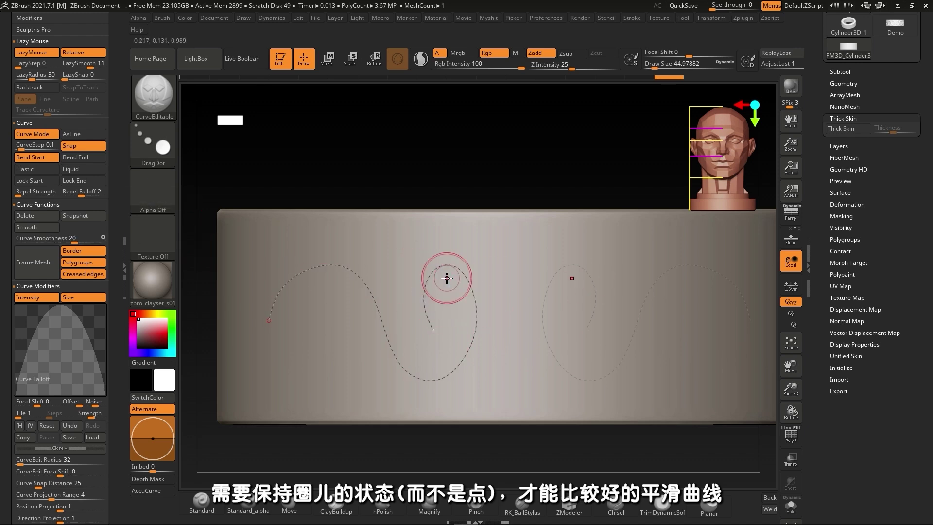
Set the brush's Z Intensity to 30 and apply the brush along the spiral curve
click(558, 69)
drag(570, 64, 576, 64)
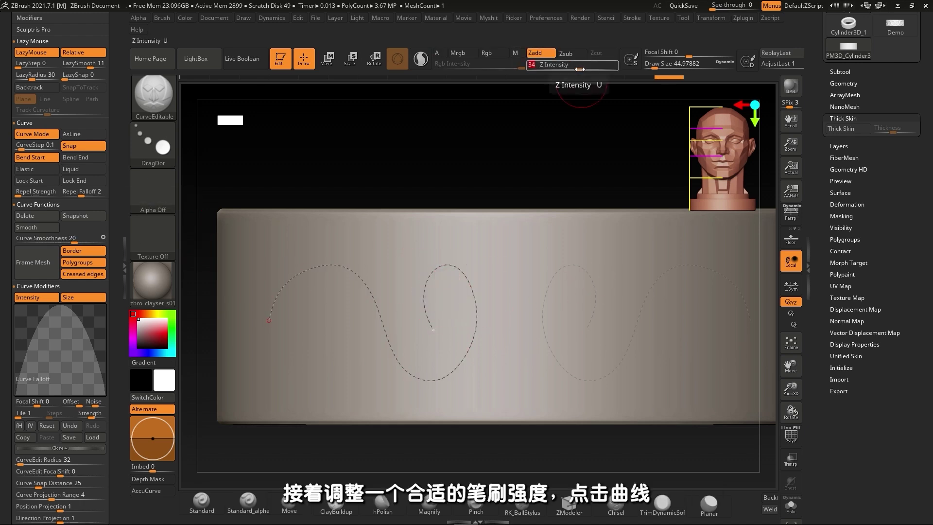
click(471, 277)
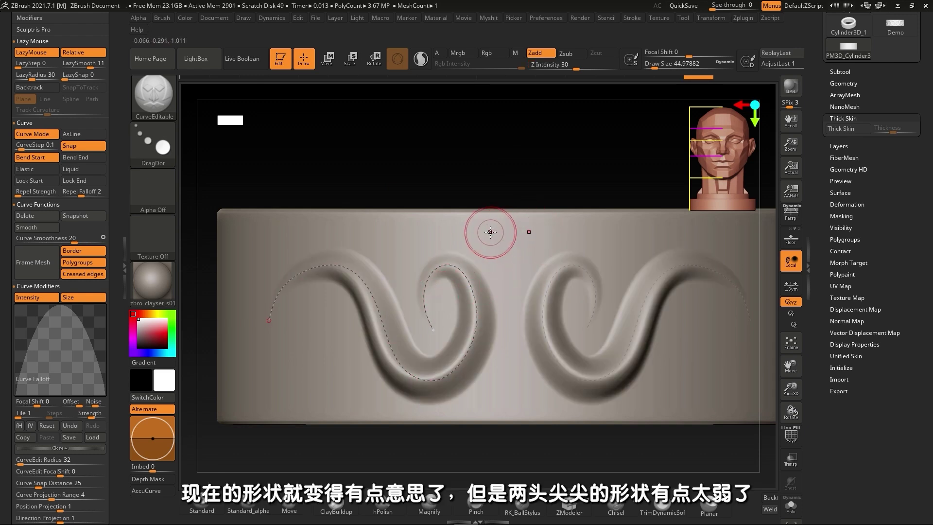
Inspect the relief's tapered ends, turn off the Intensity curve modifier and reapply the brush along the curve
right_drag(489, 233, 506, 228)
right_drag(381, 246, 468, 323)
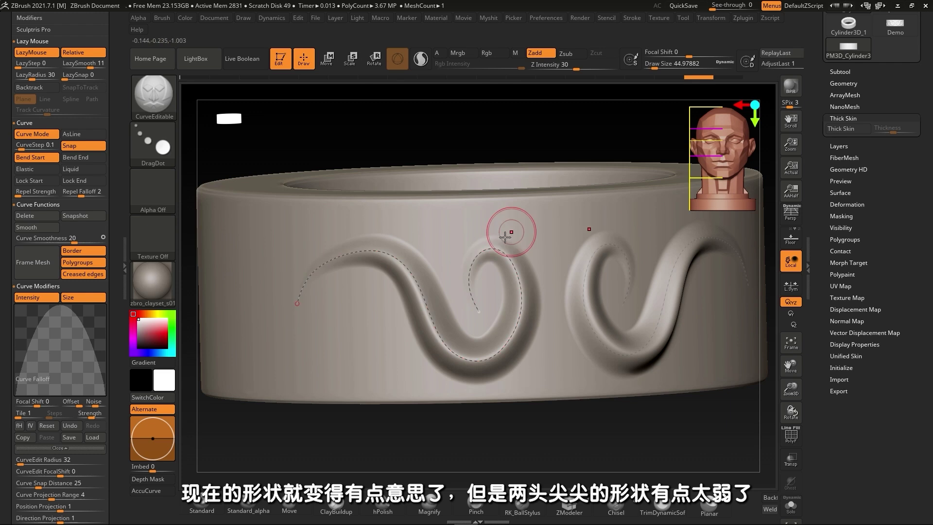
key(bracketright)
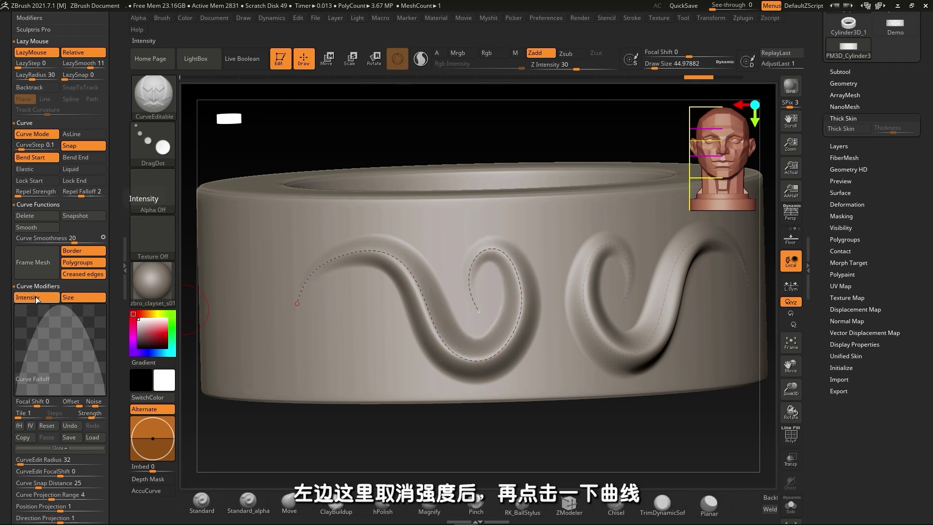
key(bracketleft)
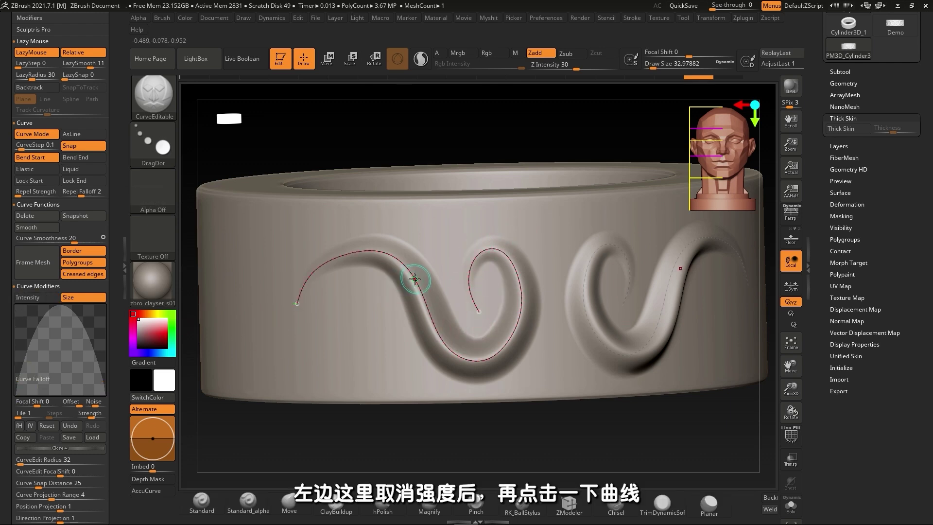
click(414, 278)
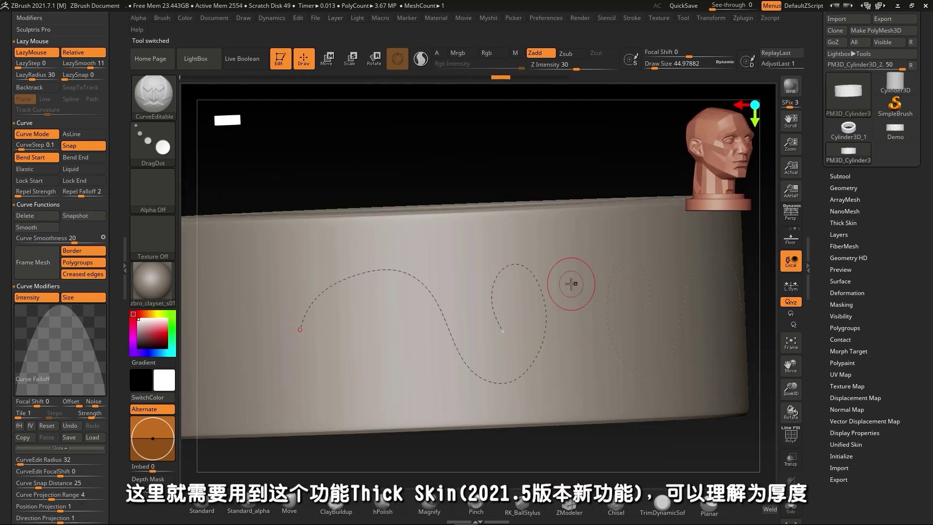
Enable Thick Skin for the ring and set its Thickness to 30
click(851, 224)
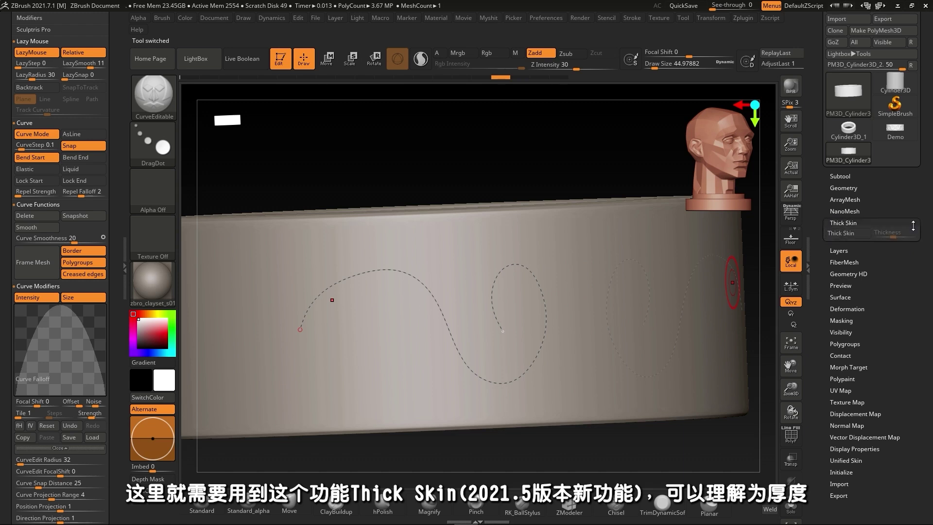
click(843, 237)
click(889, 232)
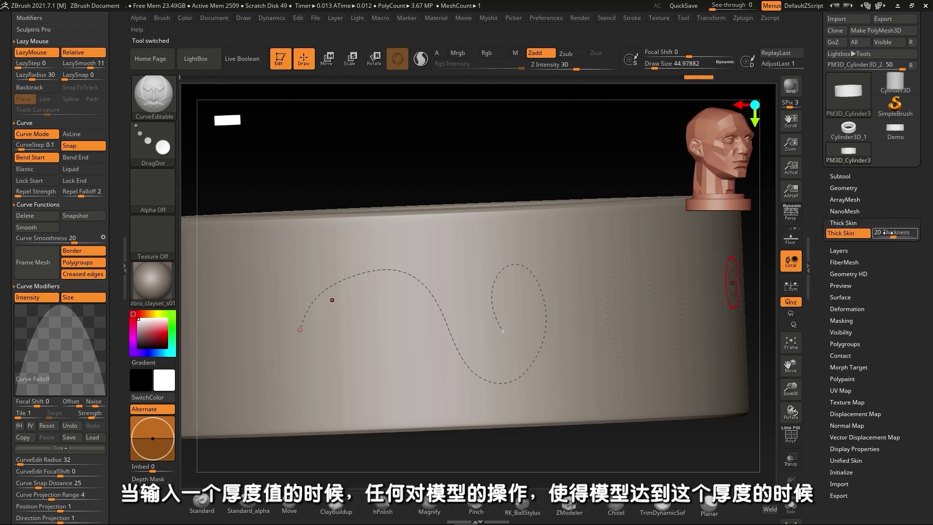
text(30)
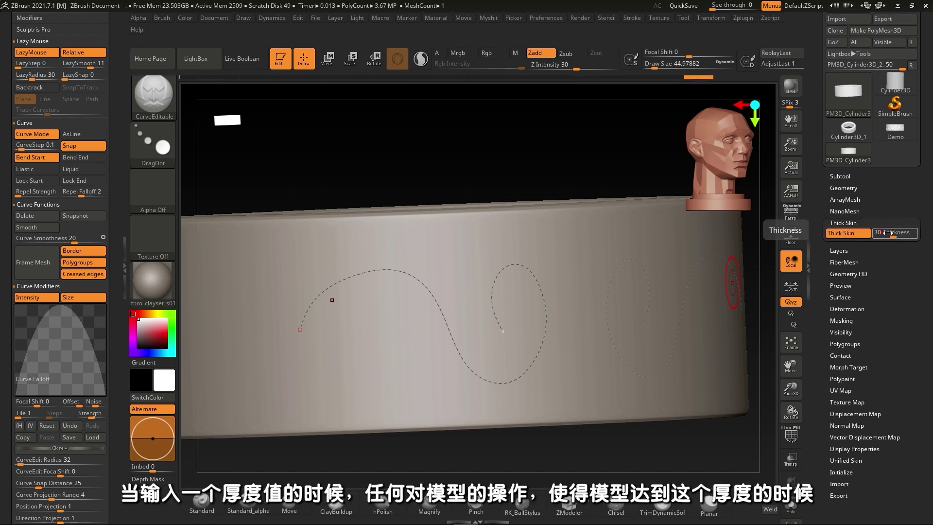
key(Return)
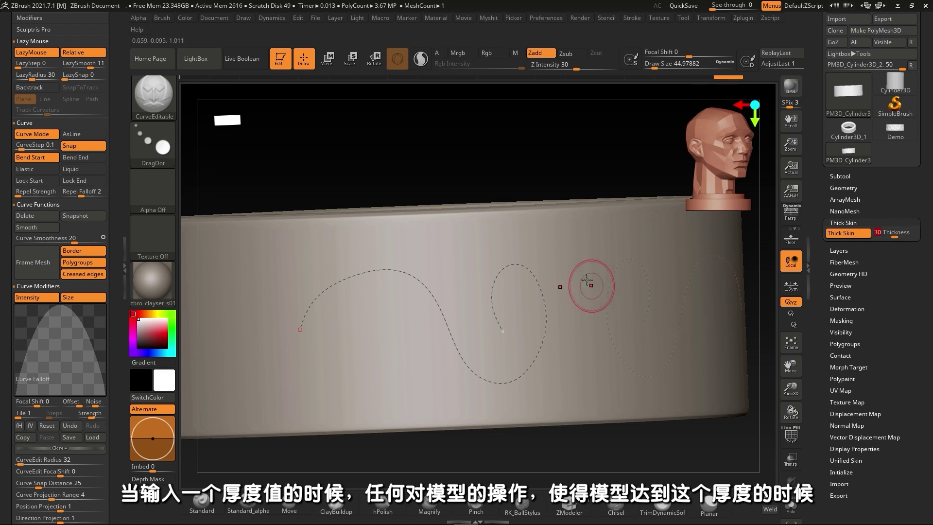
mouse_move(507, 238)
right_down()
mouse_move(529, 235)
mouse_move(517, 238)
right_up()
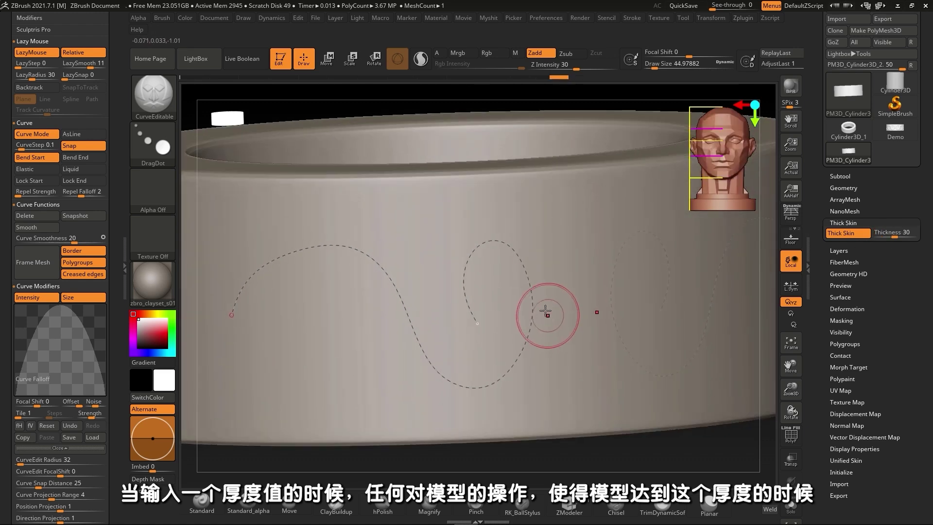
mouse_move(545, 312)
right_down()
mouse_move(553, 246)
mouse_move(509, 256)
right_up()
key([)
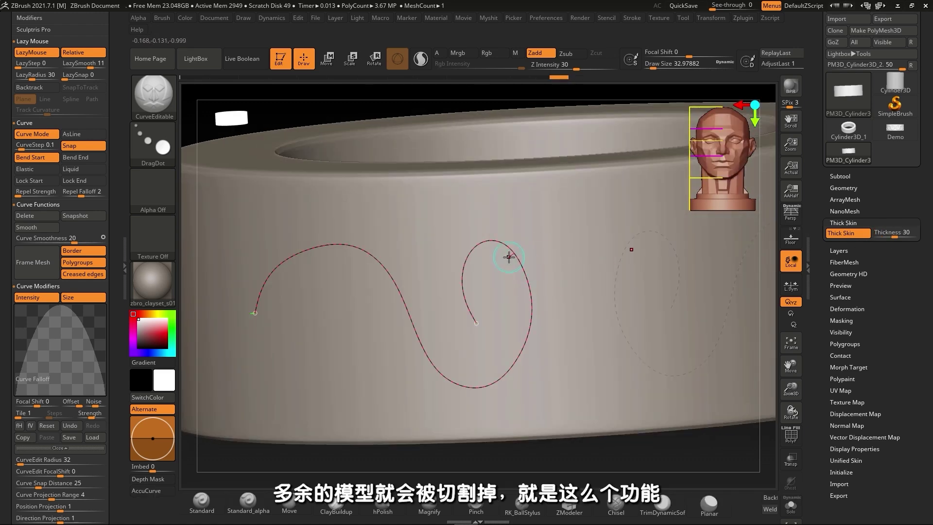
click(514, 253)
key(])
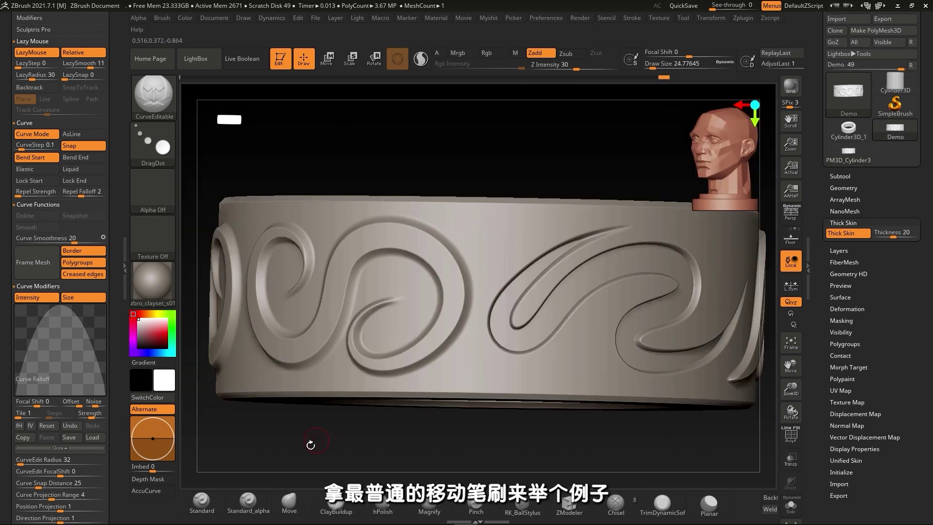
Choose the Move brush, enlarge it to a Draw Size of about 53 and pull out a round raised button between the Demo ring's scrolls
click(289, 503)
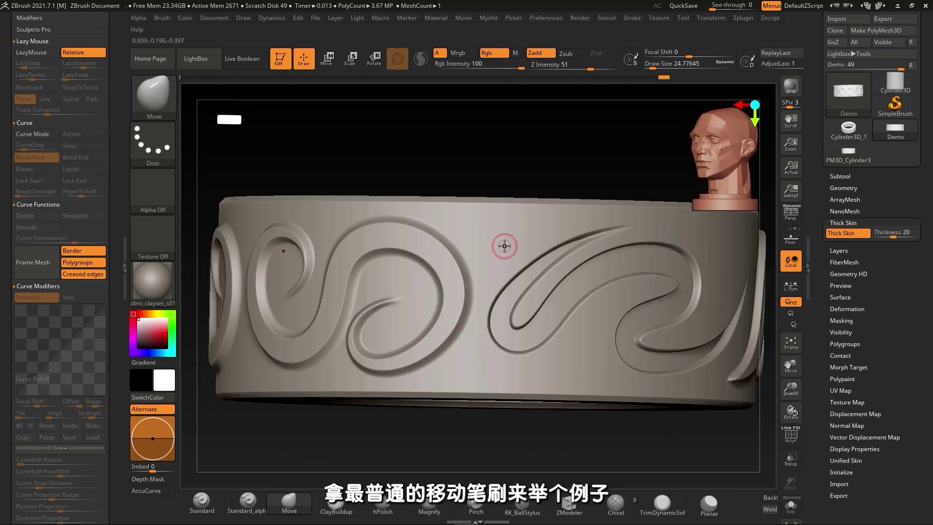
key(])
key(])
key(])
key(])
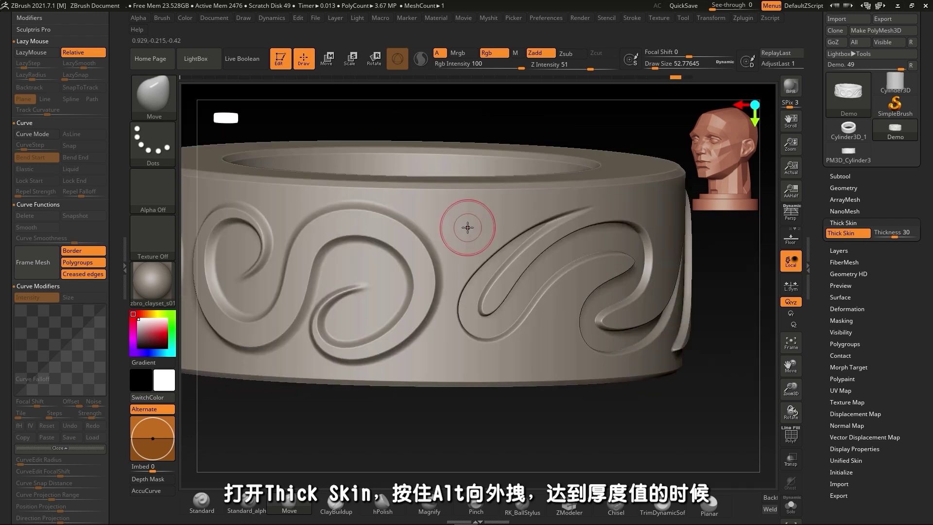
alt+drag(468, 225, 499, 229)
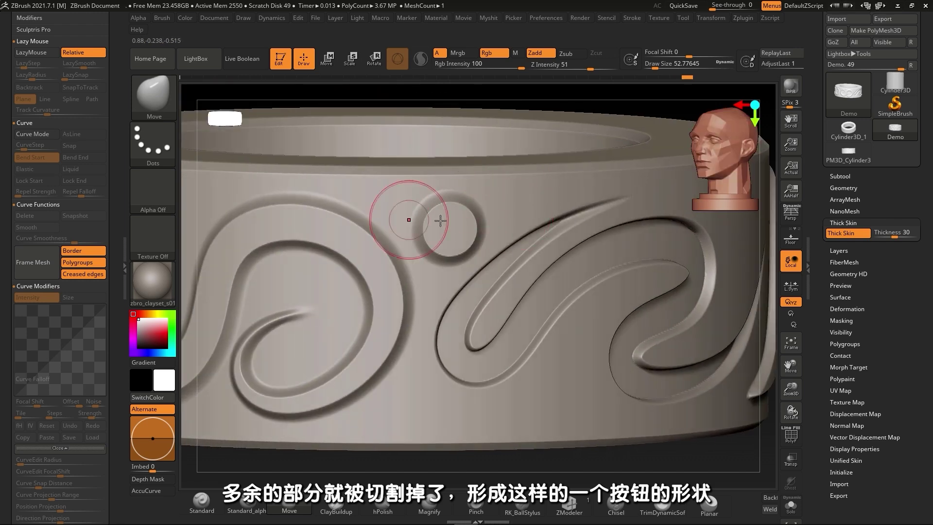
Push small round areas inward on the lower part of the Demo ring at a Draw Size of about 37
mouse_move(440, 221)
mouse_down()
mouse_move(444, 243)
mouse_move(483, 239)
mouse_up()
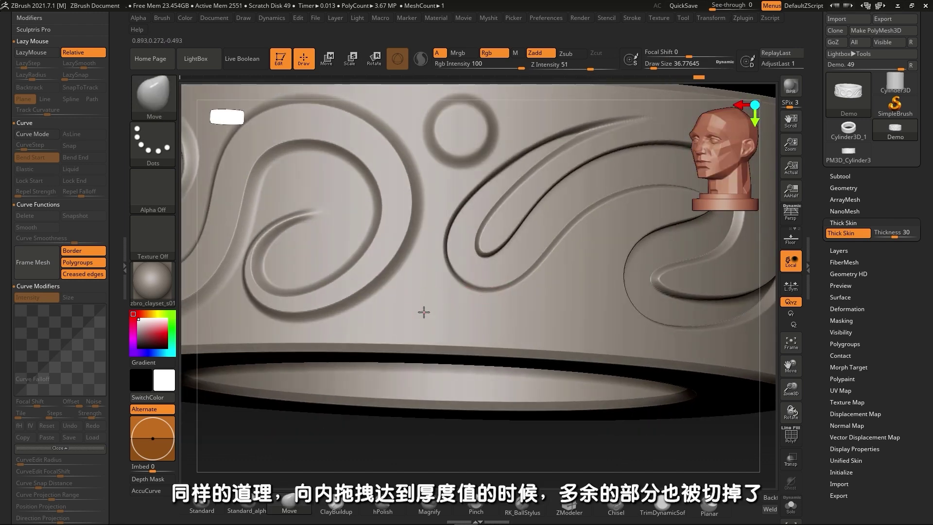
alt+drag(424, 311, 294, 299)
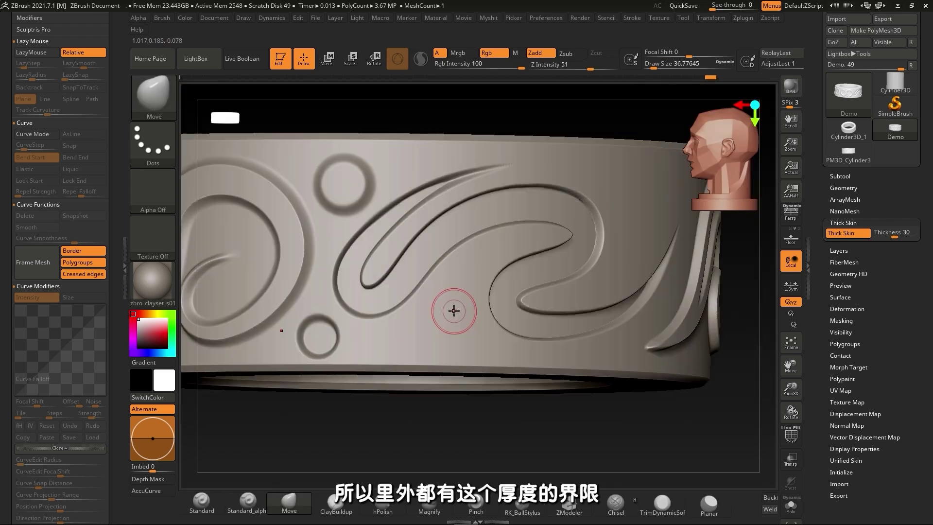
drag(452, 308, 506, 312)
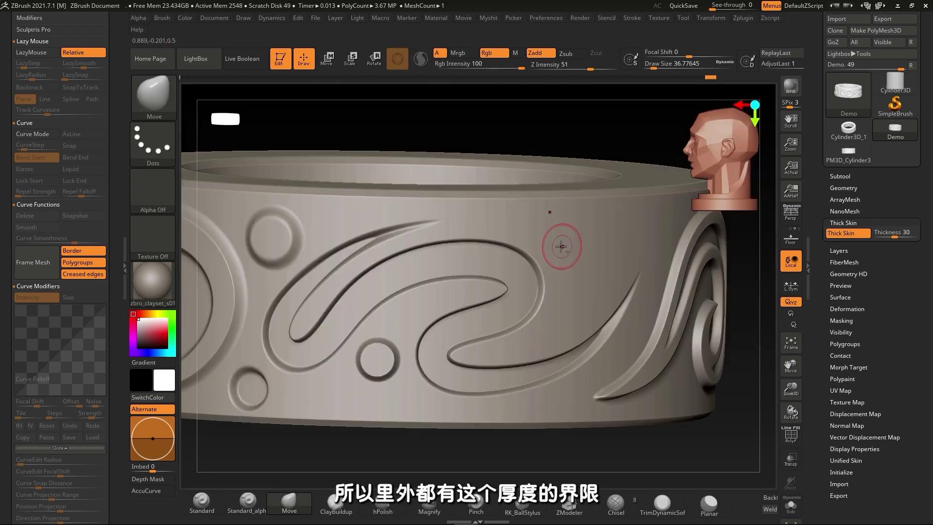
drag(558, 243, 532, 224)
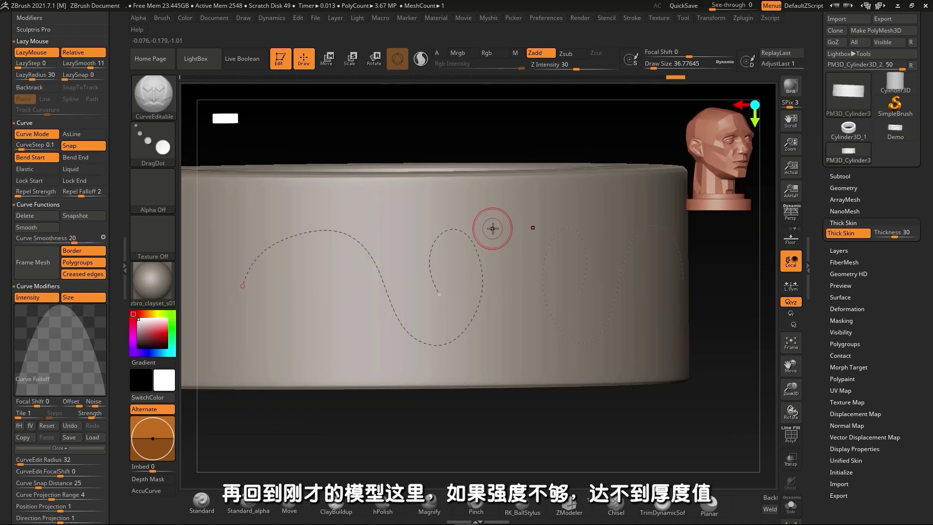
Apply the CurveEditable brush along the plain ring's spiral curve, raise Z Intensity to 60 and reapply it
click(475, 255)
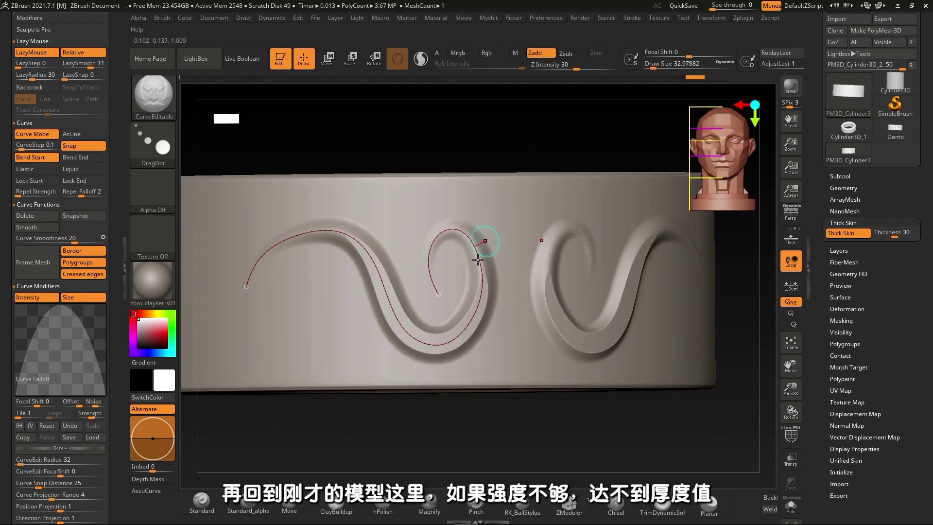
key(])
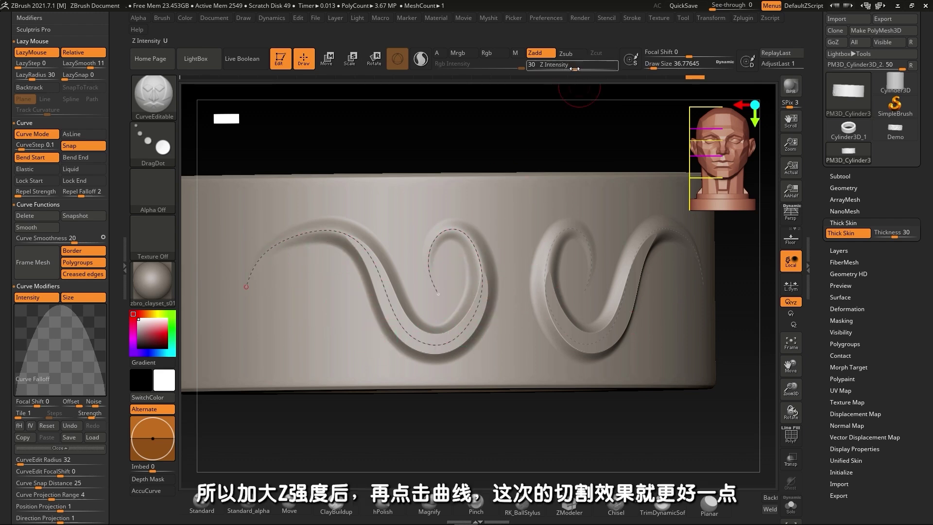
drag(575, 69, 595, 72)
click(480, 287)
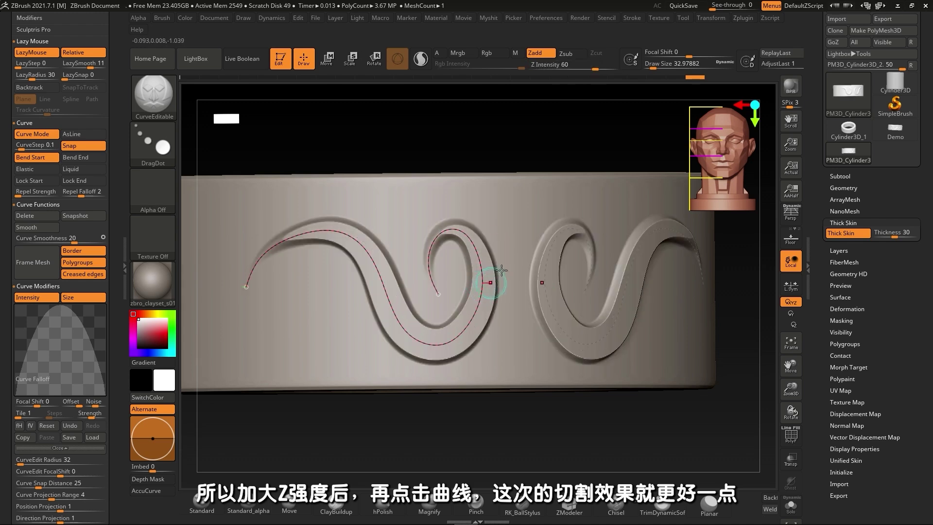
click(418, 277)
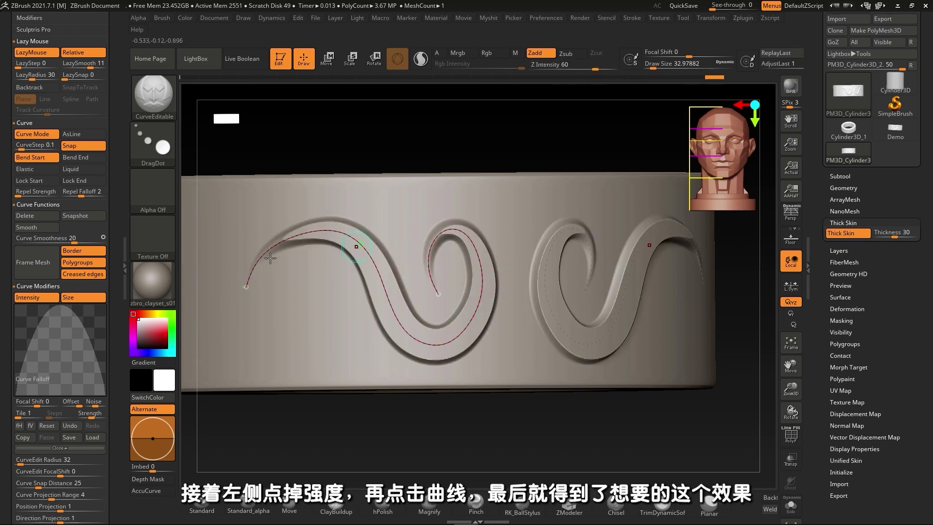
Turn off the Intensity curve modifier and reapply the brush to sharpen the scroll's tapered ends
click(37, 297)
click(421, 263)
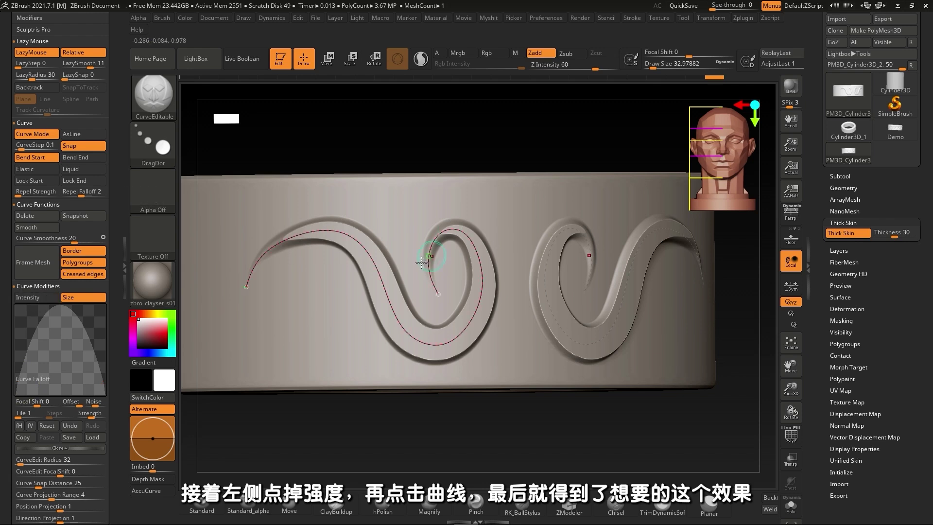
click(379, 279)
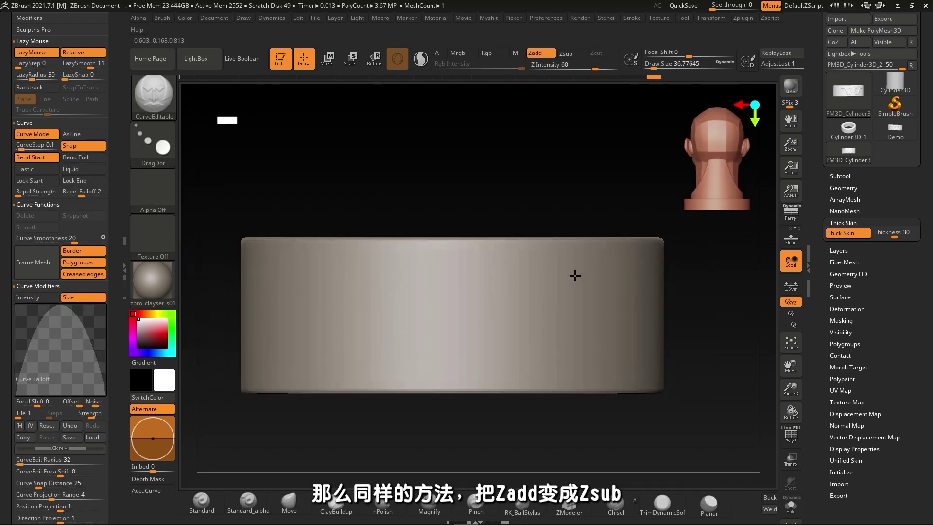
Draw an inward spiral curve on the ring's plain back and carve it with Zsub and the Intensity curve modifier on
ctrl+right_drag(575, 276, 588, 288)
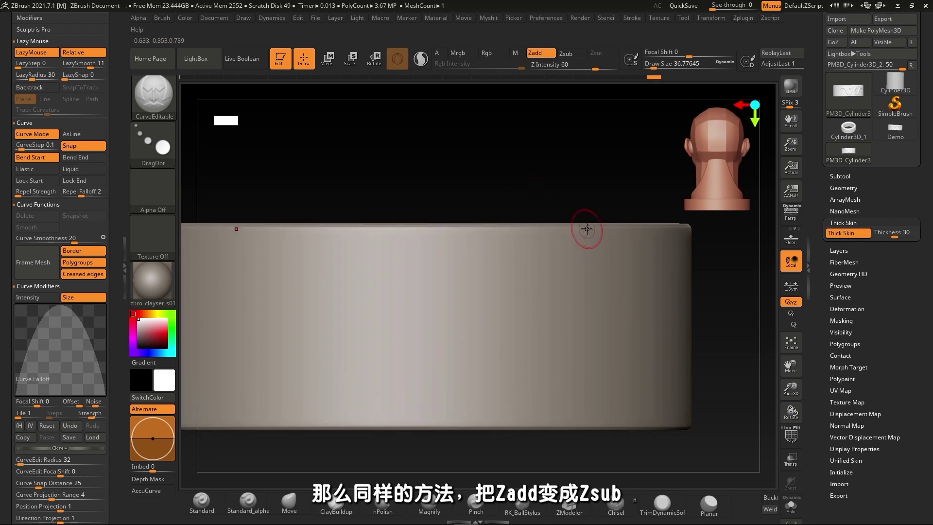
click(565, 53)
drag(391, 248, 333, 351)
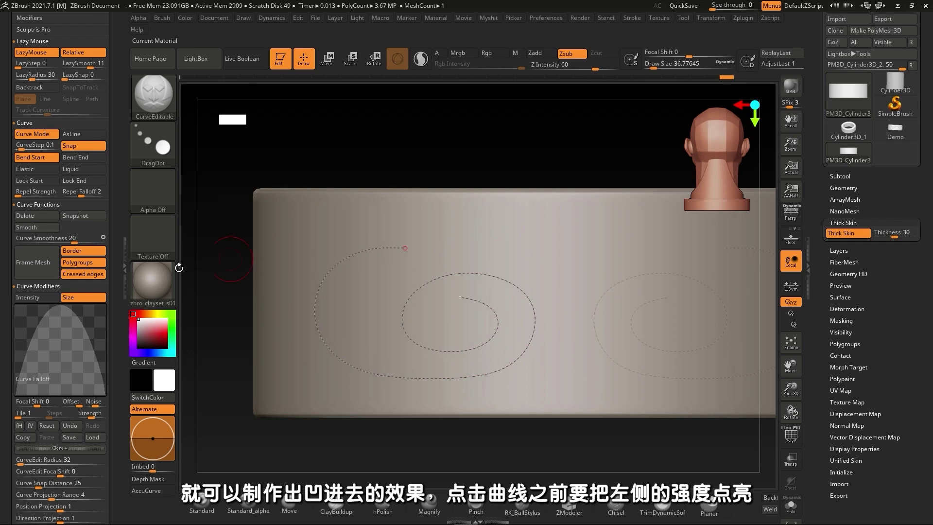
click(28, 298)
click(483, 275)
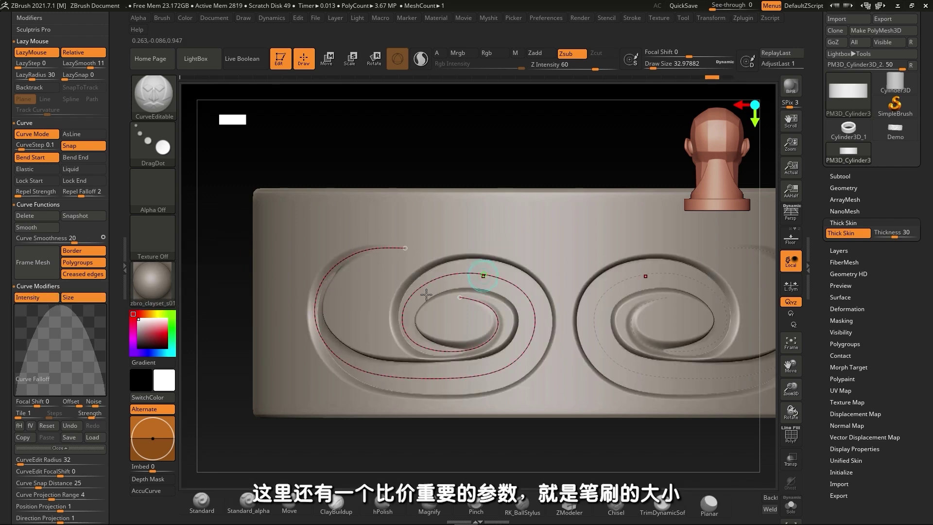
Set the Draw Size to 30 and reapply the brush along the recessed spiral
right_drag(447, 237, 488, 223)
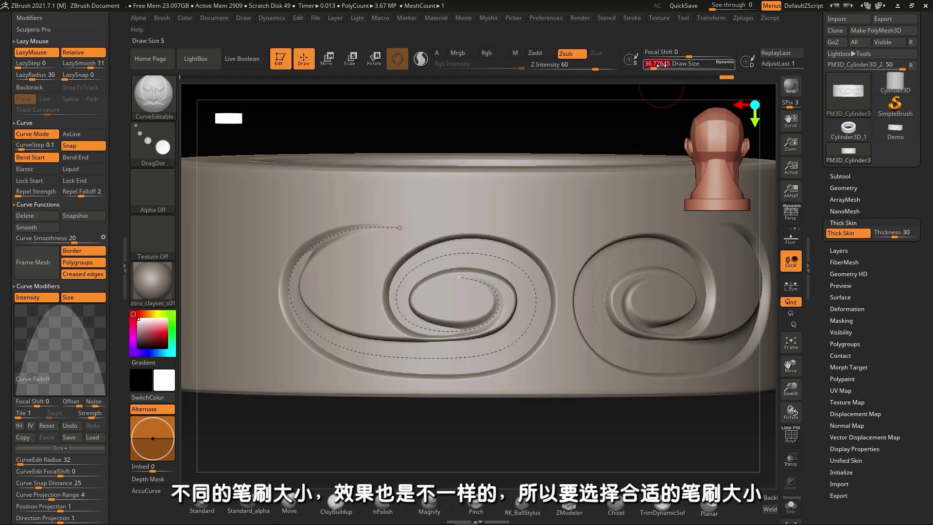
drag(661, 64, 658, 64)
click(493, 268)
text(s 30)
key(Return)
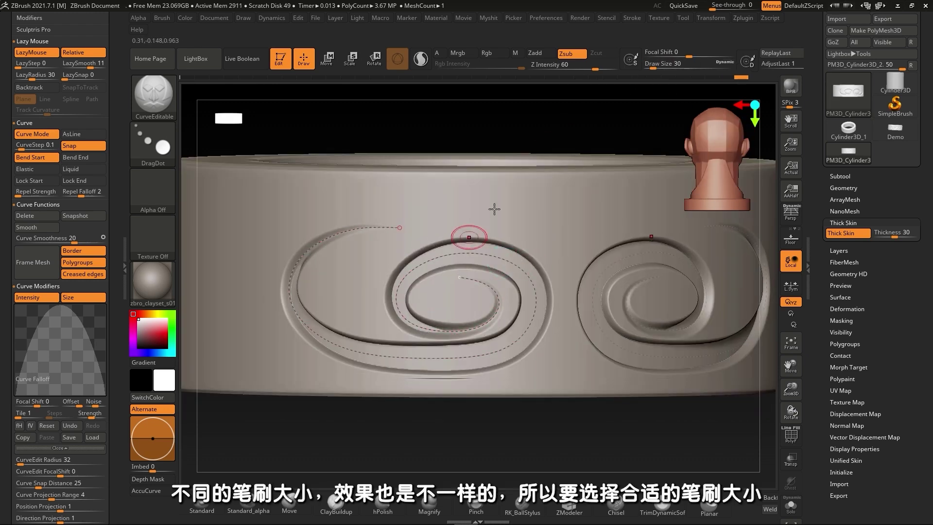
Set the Draw Size to 25 and recarve the recessed spiral along its curve
key(BackSpace)
key(BackSpace)
text(25)
key(Return)
click(479, 250)
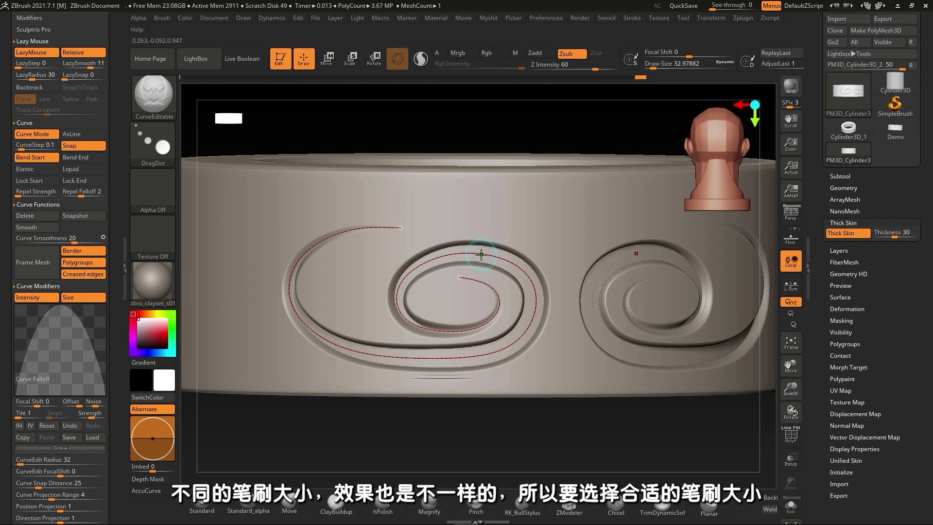
Draw an S-shaped curve ending in an inward hook on the plain side of the ring
drag(237, 211, 291, 244)
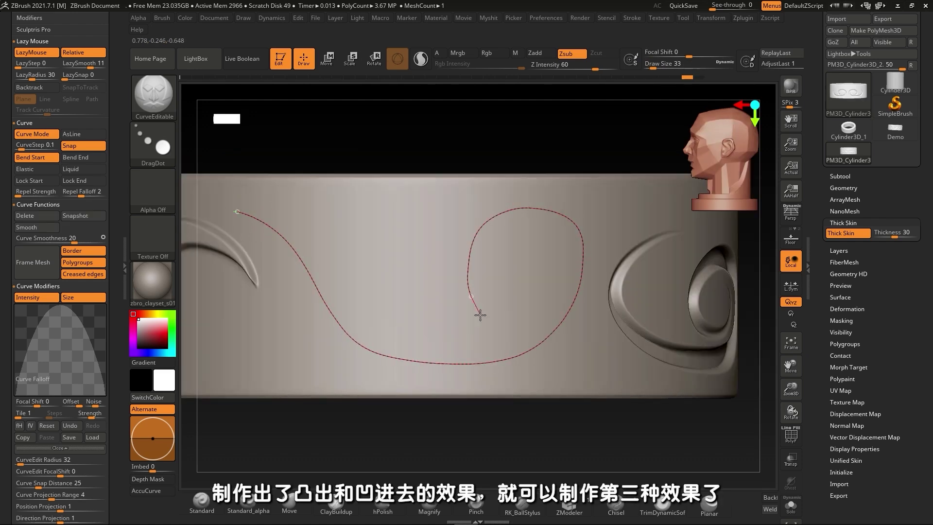
drag(480, 315, 479, 313)
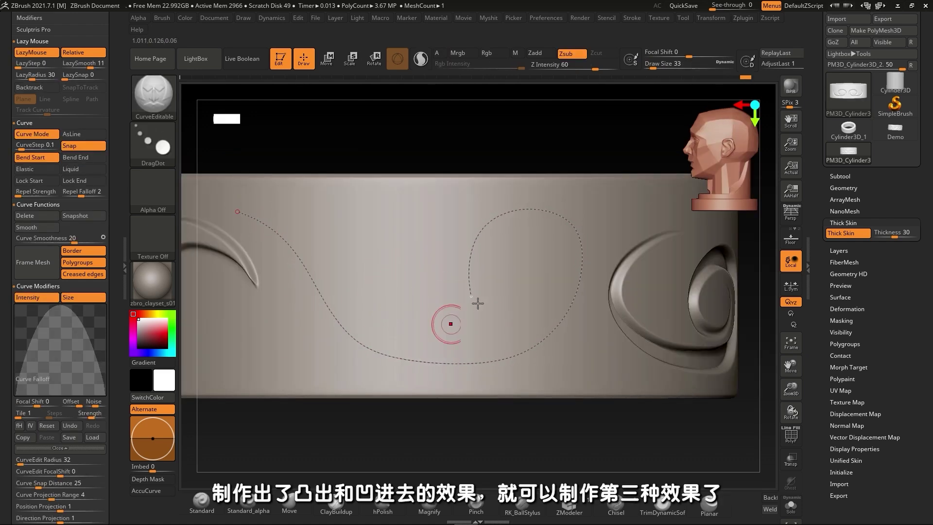
Raise the hooked curve with Zadd at Draw Size 41, toggling the Intensity curve modifier to sharpen the tapered ends
click(539, 53)
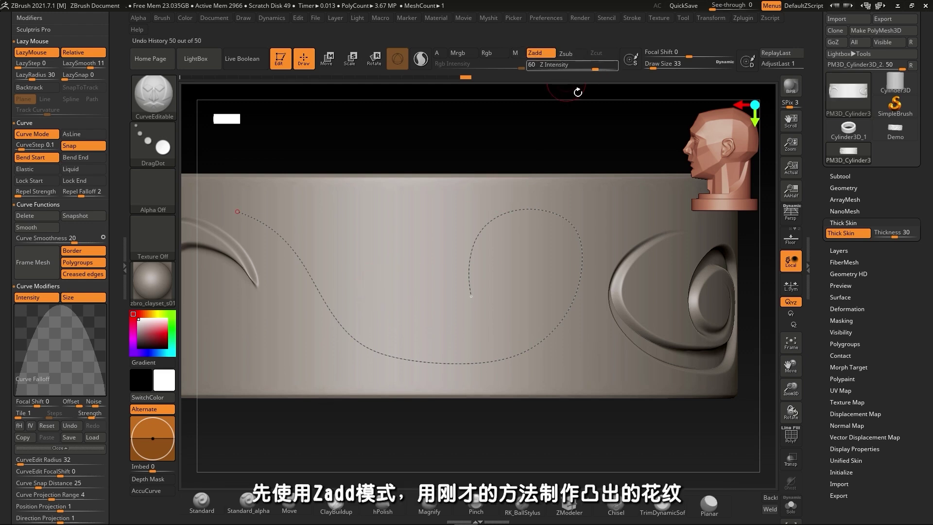
key(])
click(318, 296)
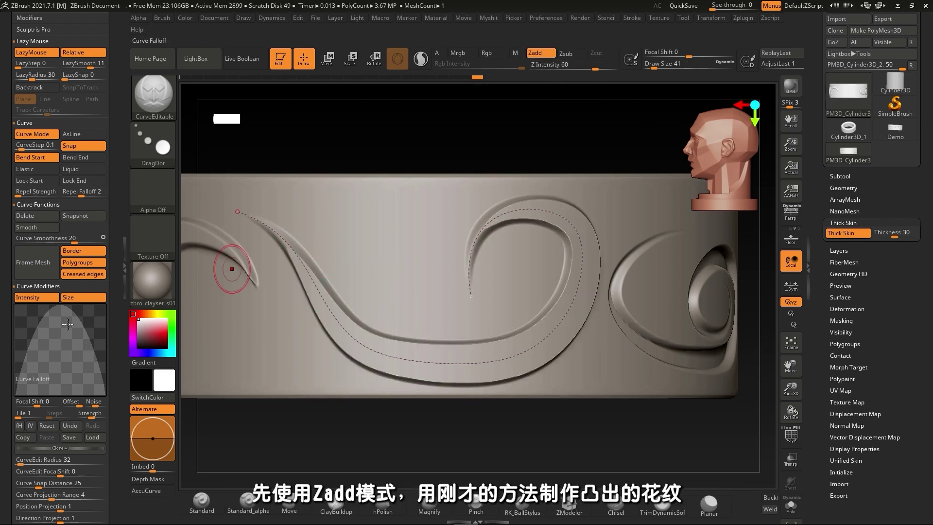
click(31, 298)
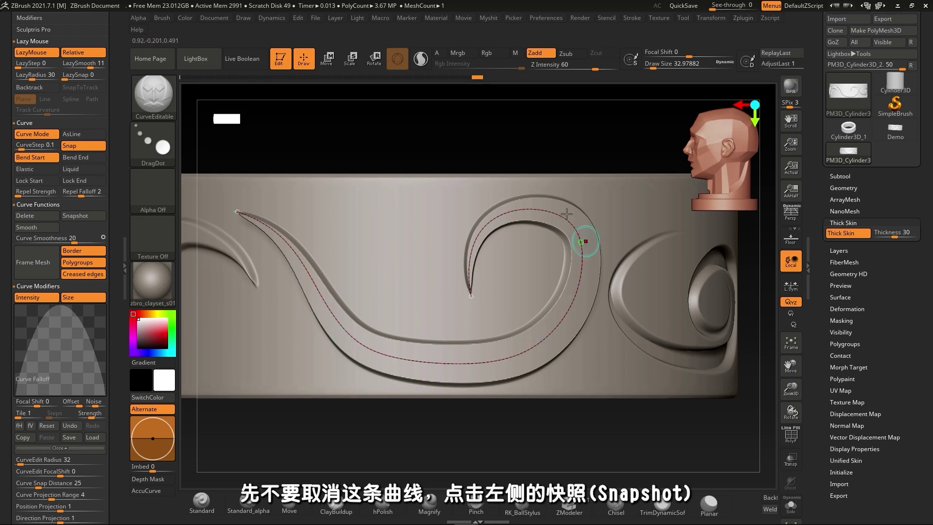
Switch to Zsub and reapply the brush along the hooked curve over its raised relief
click(87, 217)
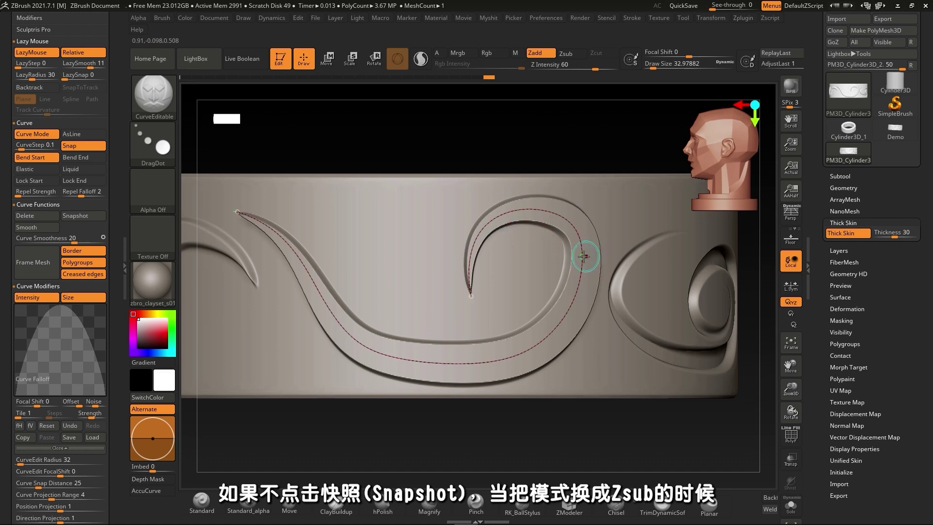
click(575, 57)
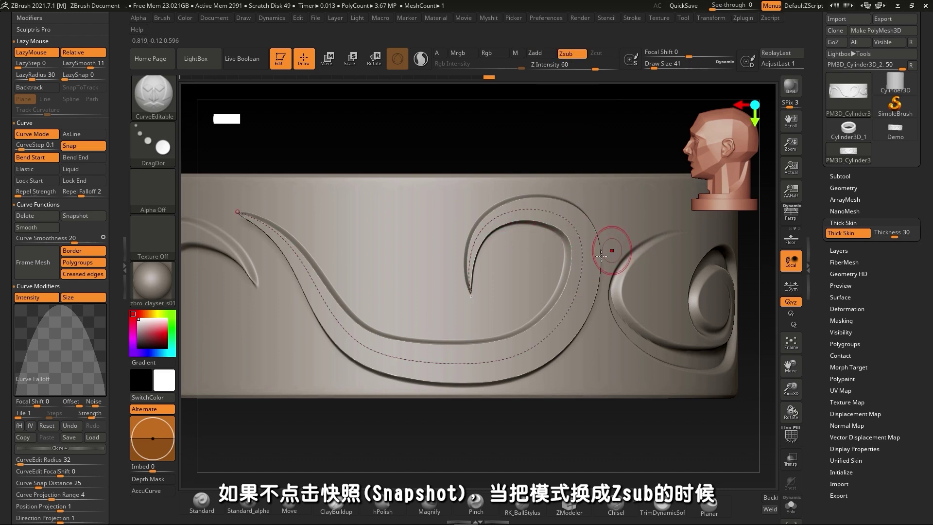
click(570, 297)
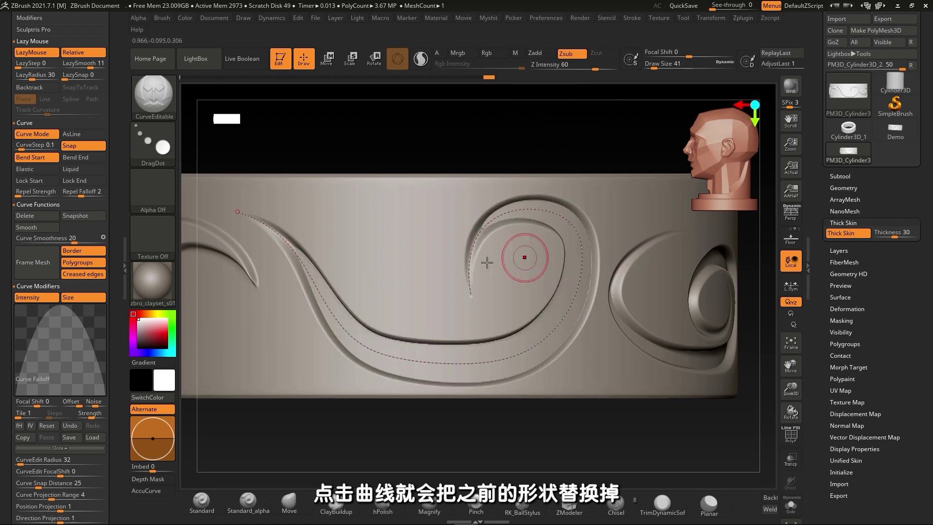
click(582, 239)
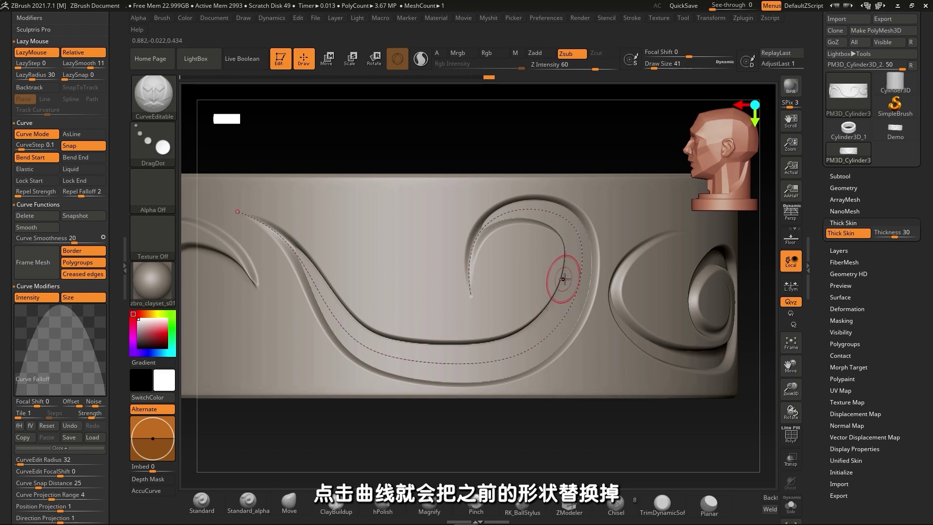
Take a snapshot of the hooked curve, restart Thick Skin from the current surface and set its Thickness to 20
click(78, 216)
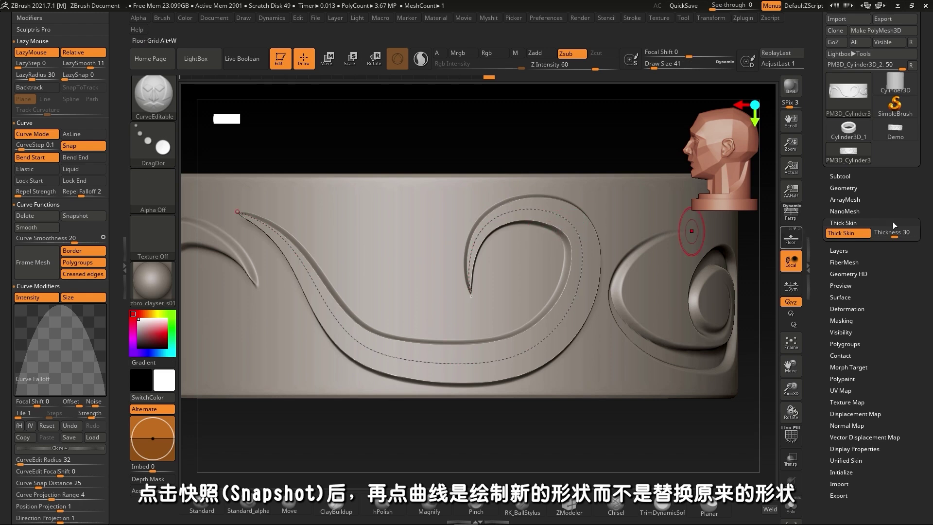
click(850, 235)
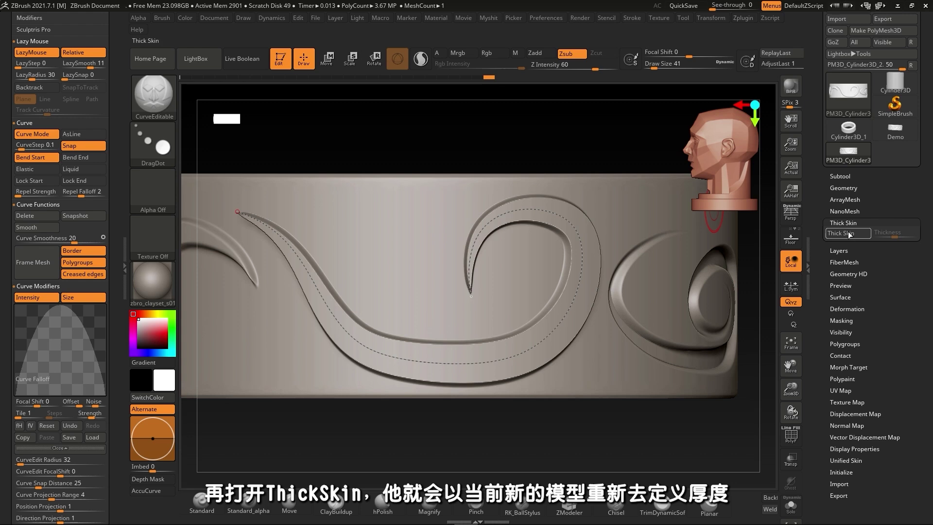
click(895, 237)
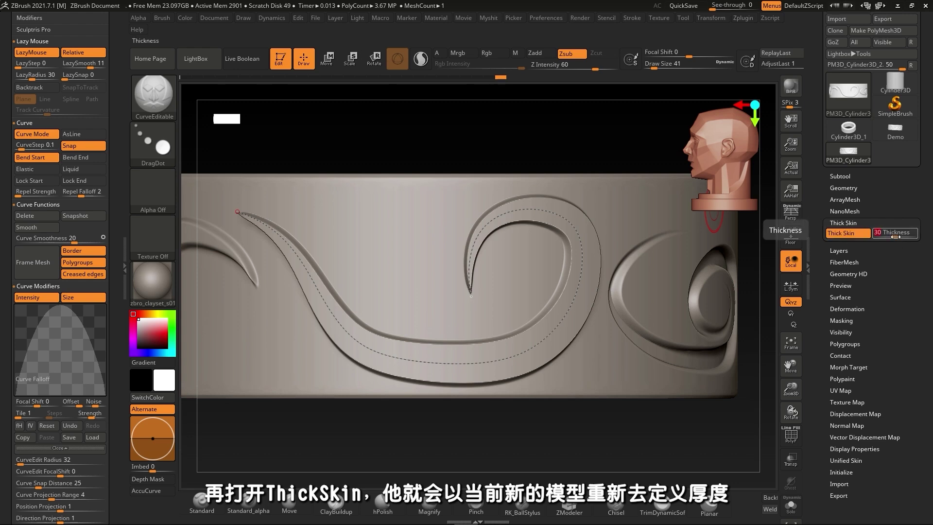
key(Return)
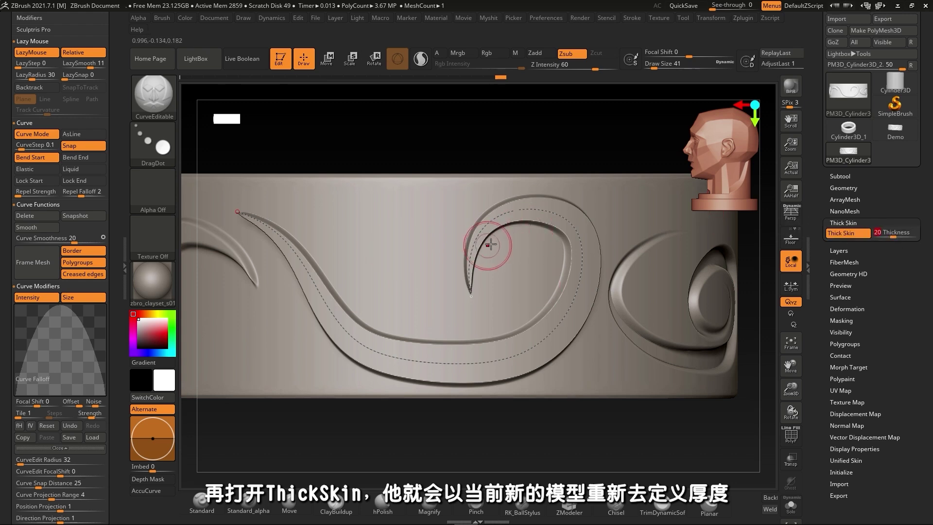
Carve a narrower groove along the hooked curve at Z Intensity 100, trying Draw Size 26 and settling on about 33
key(bracketleft)
key(bracketleft)
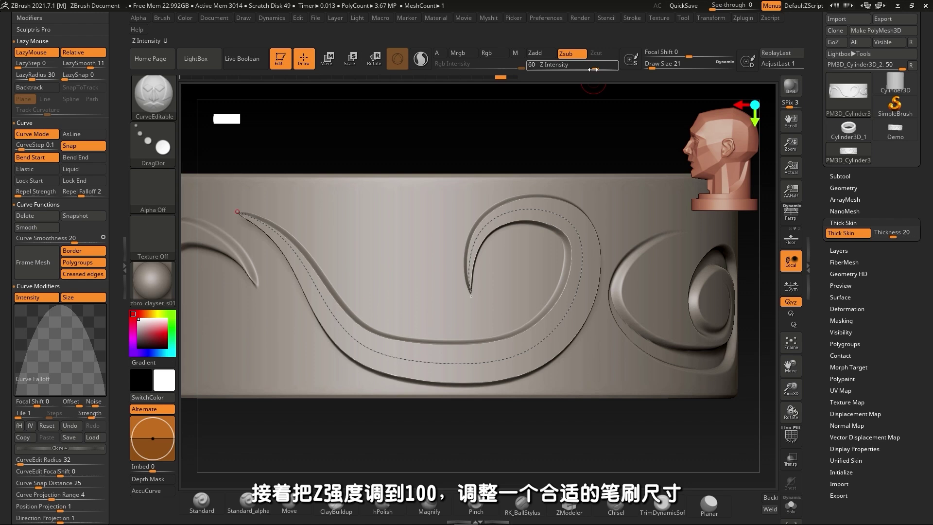
drag(593, 69, 659, 65)
text(26)
key(Return)
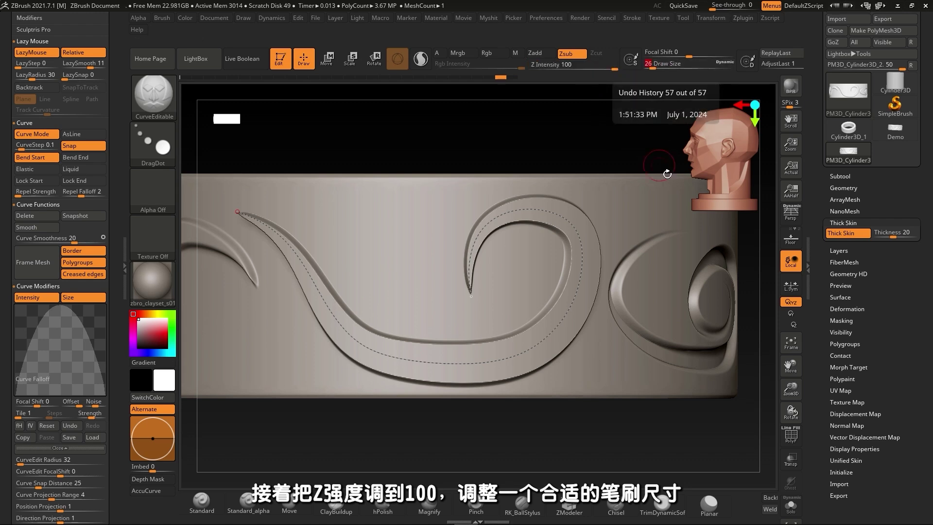
click(495, 364)
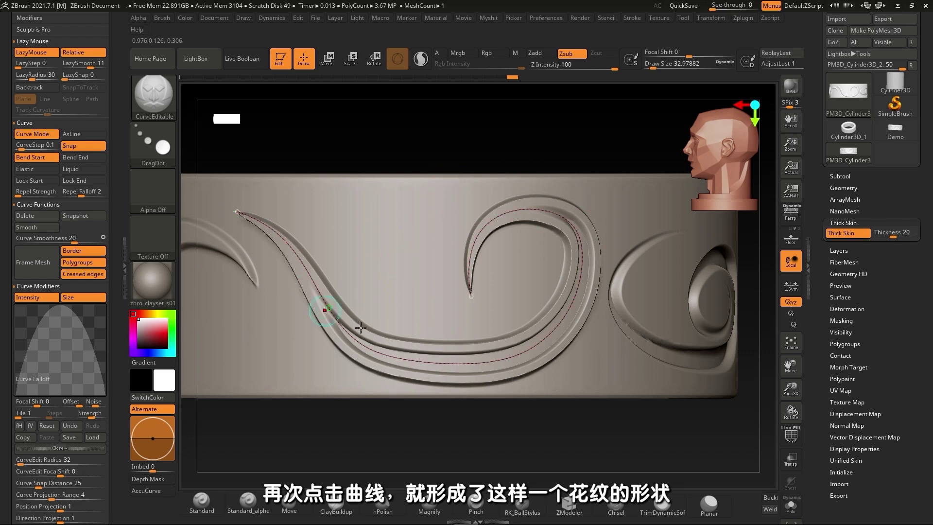
Clear the active curve and smooth the groove edges near the ornament's tapered tail and hook
click(403, 301)
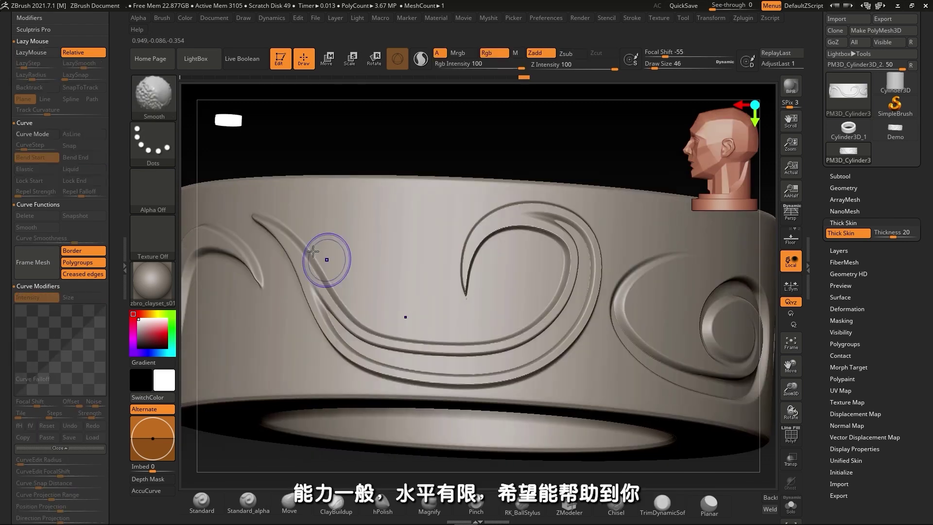
mouse_move(327, 260)
shift+mouse_down()
mouse_move(535, 348)
mouse_move(520, 224)
shift+mouse_up()
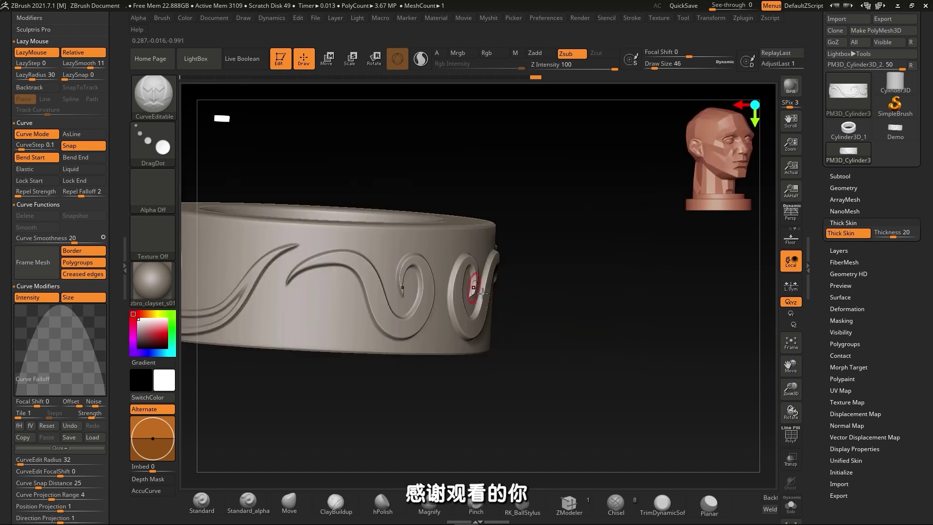
Switch to the Demo ring model and examine its finished scroll ornaments from several sides
click(854, 150)
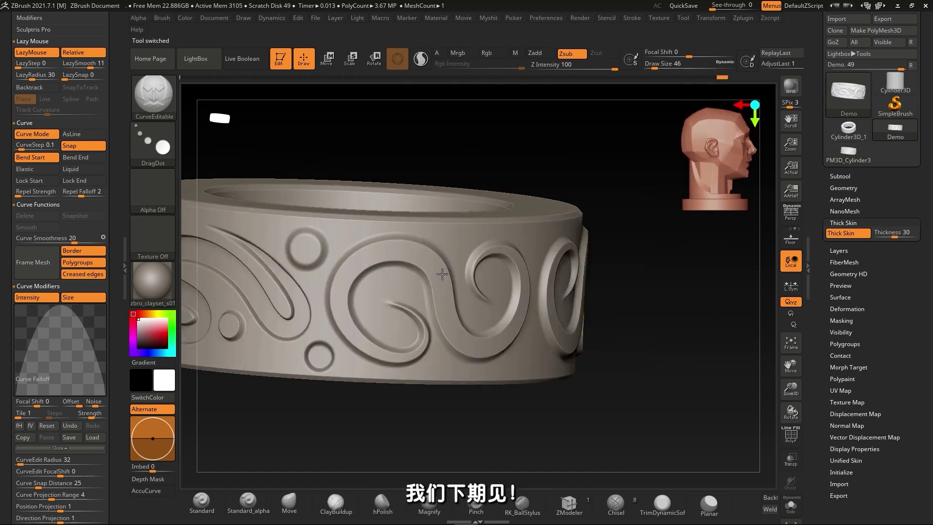
right_drag(583, 267, 534, 277)
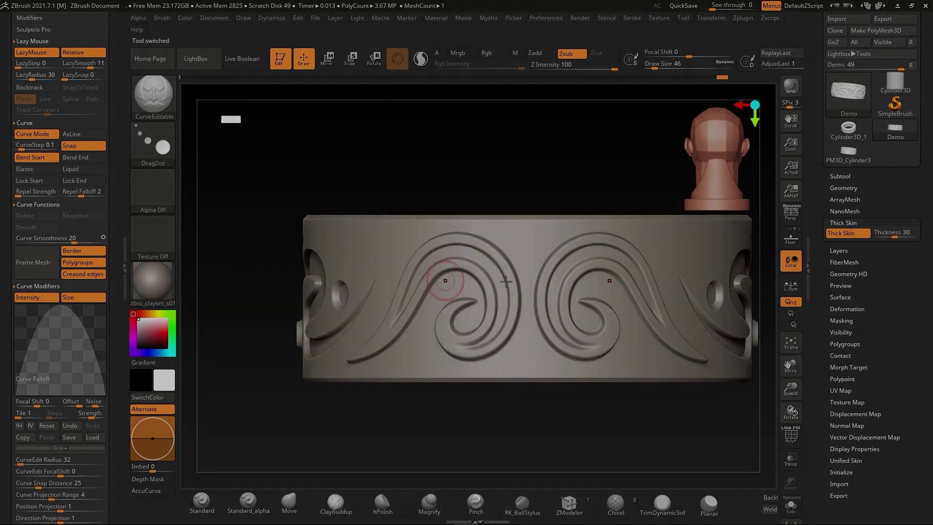